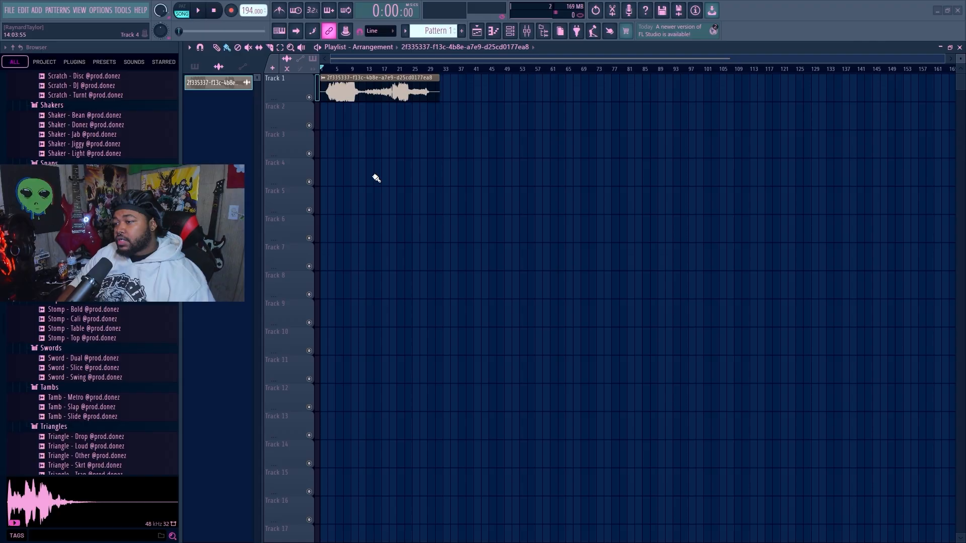
Step: Play back the sample on Track 1 and examine its waveform
{"action": "scroll", "coordinate": [337, 70], "scroll_direction": "up", "scroll_amount": 5}
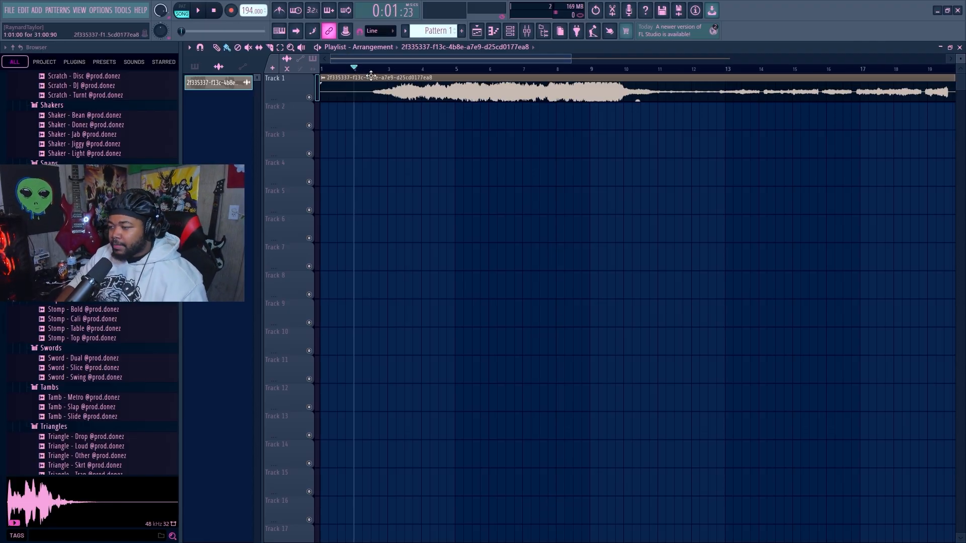
{"action": "key", "text": "space"}
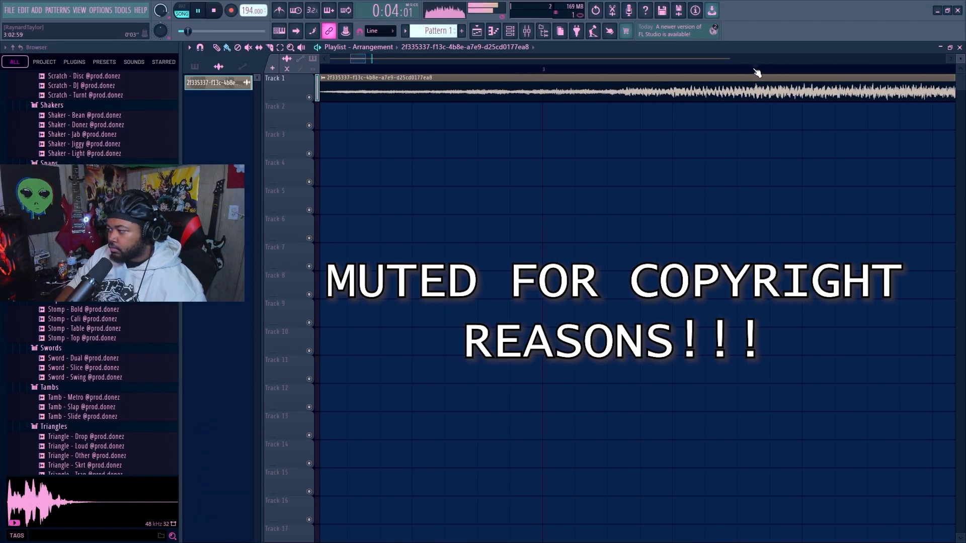
{"action": "key", "text": "space"}
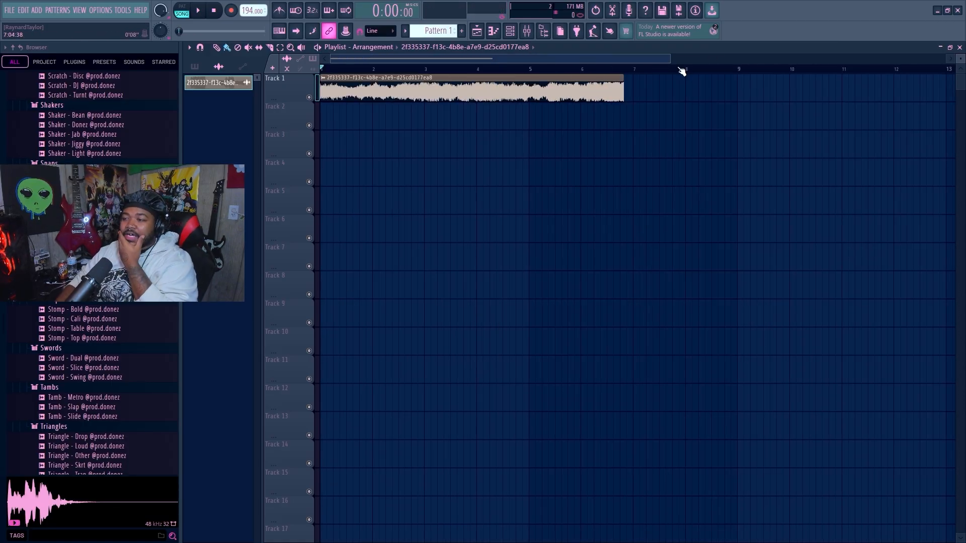
{"action": "scroll", "coordinate": [666, 72], "scroll_direction": "down", "scroll_amount": 3}
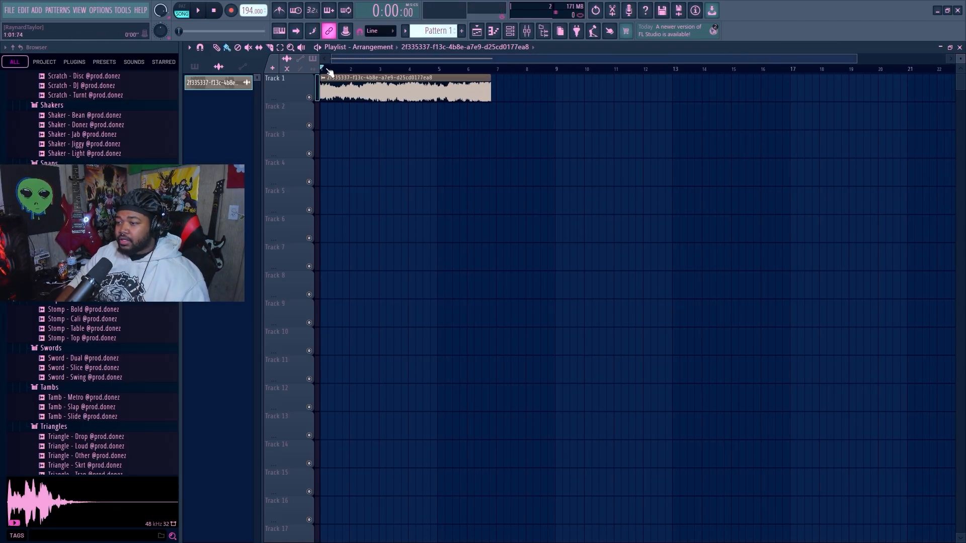
{"action": "scroll", "coordinate": [329, 72], "scroll_direction": "up", "scroll_amount": 3}
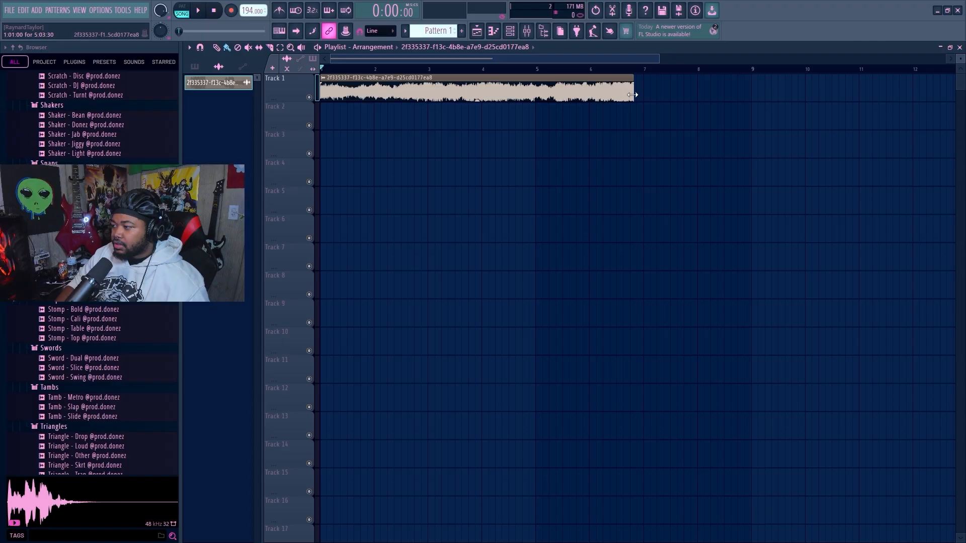
Step: Resize the sample clip on Track 1 so it ends exactly at the start of bar 5
{"action": "left_click_drag", "start_coordinate": [632, 95], "coordinate": [609, 99]}
{"action": "left_click", "coordinate": [541, 107]}
{"action": "right_click", "coordinate": [578, 124]}
{"action": "scroll", "coordinate": [536, 71], "scroll_direction": "up", "scroll_amount": 3}
Step: Change the sample's time-stretching mode to Stretch in its channel settings
{"action": "double_click", "coordinate": [606, 96]}
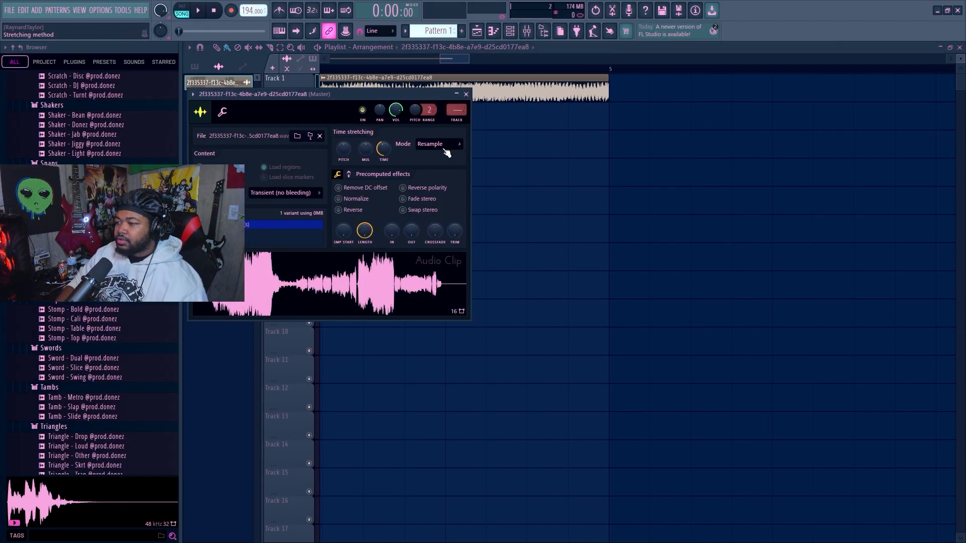
{"action": "left_click", "coordinate": [440, 146]}
{"action": "left_click", "coordinate": [442, 172]}
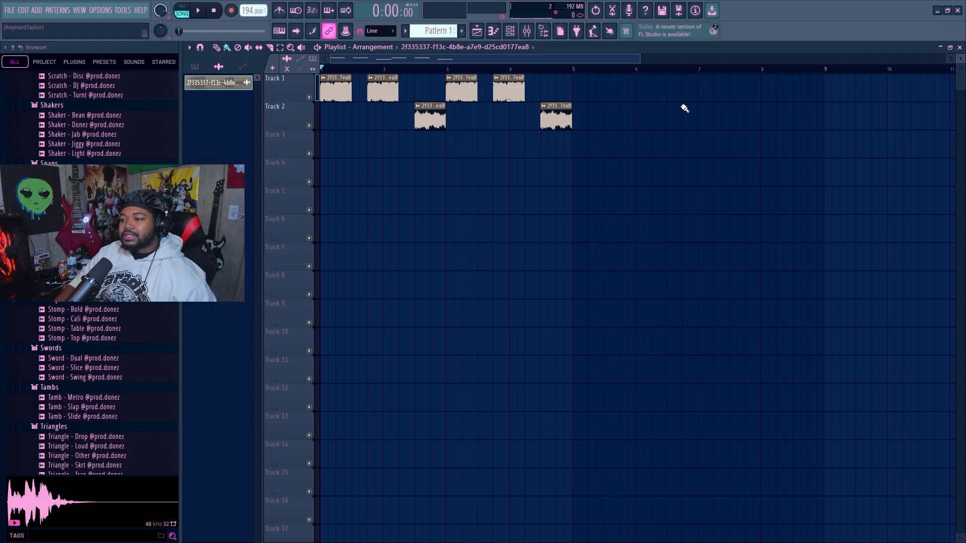
Step: Play back the chopped sample arrangement on Tracks 1 and 2, then stop it
{"action": "left_click", "coordinate": [199, 11]}
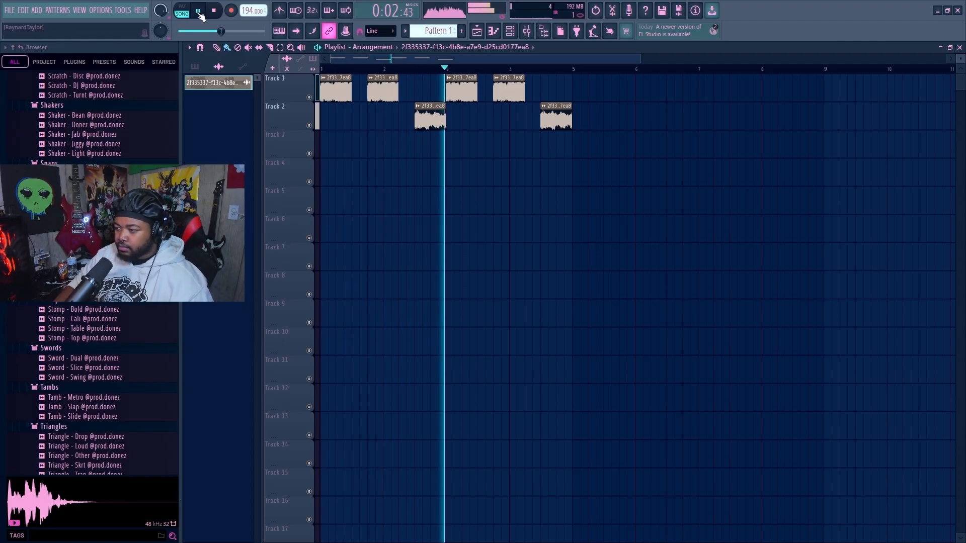
{"action": "left_click", "coordinate": [214, 10]}
Step: Extend the first two clips on Track 1 to close the gaps before the clips that follow, and play the result
{"action": "scroll", "coordinate": [358, 75], "scroll_direction": "up", "scroll_amount": 3, "text": "ctrl"}
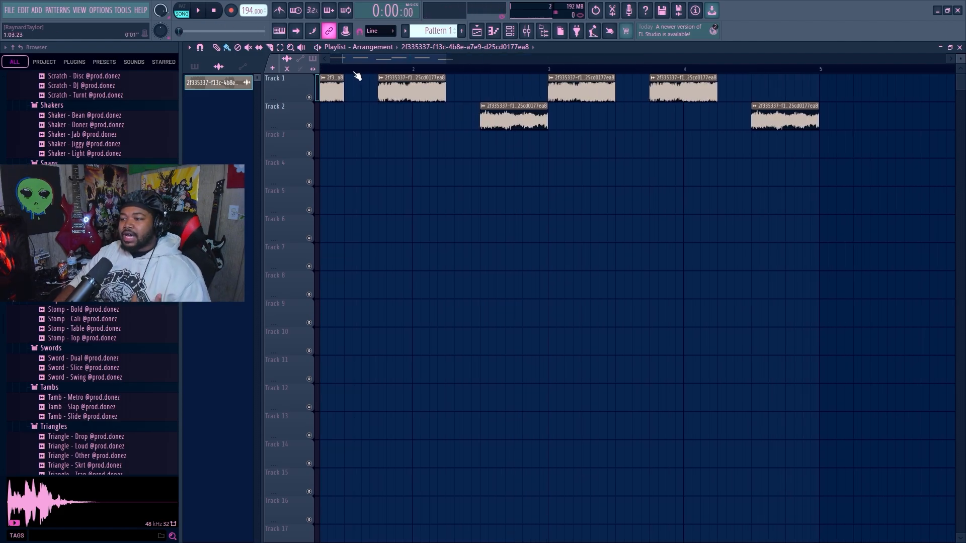
{"action": "scroll", "coordinate": [354, 74], "scroll_direction": "up", "scroll_amount": 2, "text": "ctrl"}
{"action": "left_click_drag", "start_coordinate": [384, 57], "coordinate": [376, 59]}
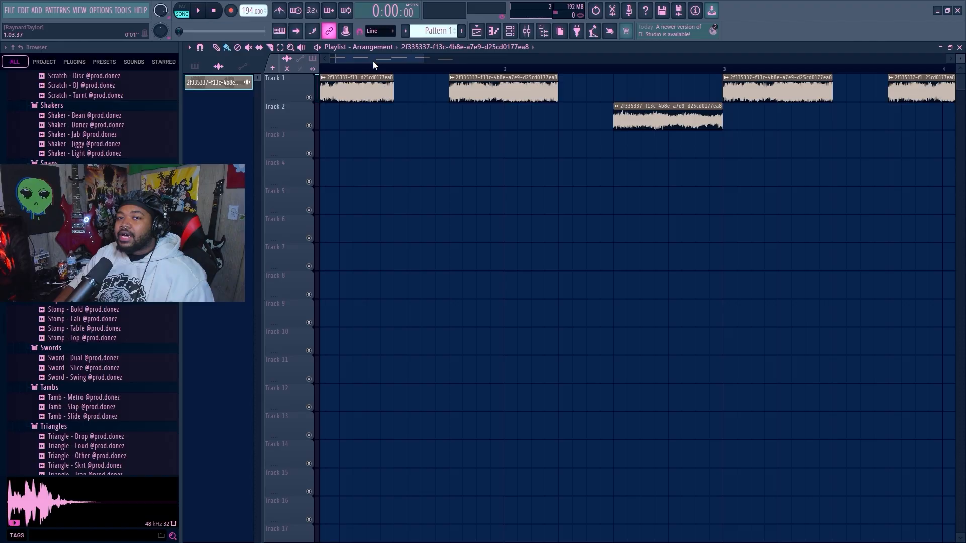
{"action": "scroll", "coordinate": [381, 76], "scroll_direction": "down", "scroll_amount": 3}
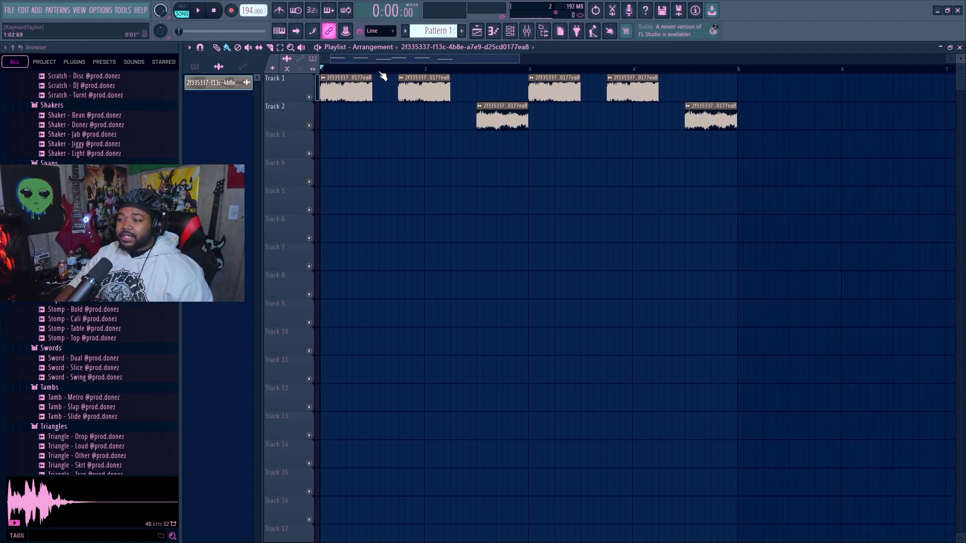
{"action": "scroll", "coordinate": [383, 75], "scroll_direction": "up", "scroll_amount": 2}
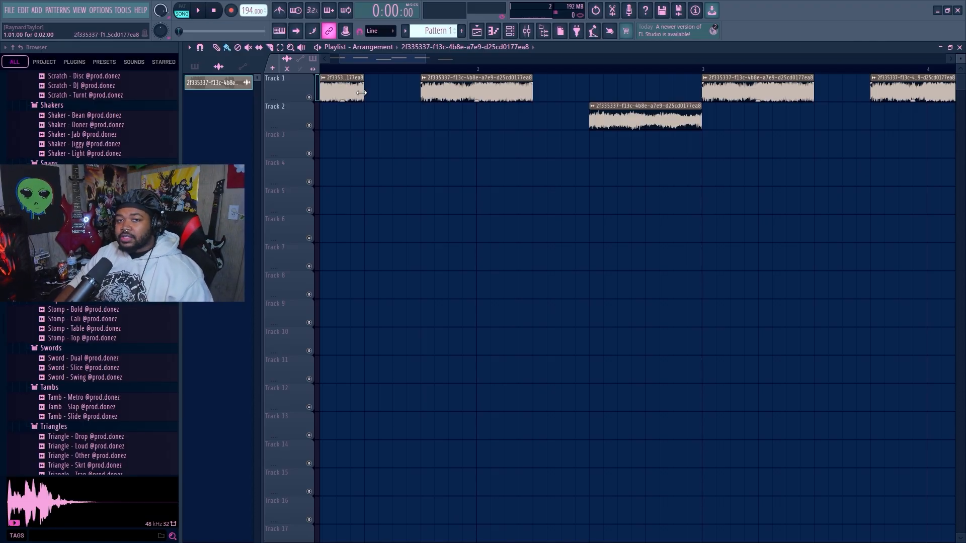
{"action": "left_click_drag", "start_coordinate": [361, 93], "coordinate": [420, 93]}
{"action": "left_click_drag", "start_coordinate": [532, 93], "coordinate": [590, 105]}
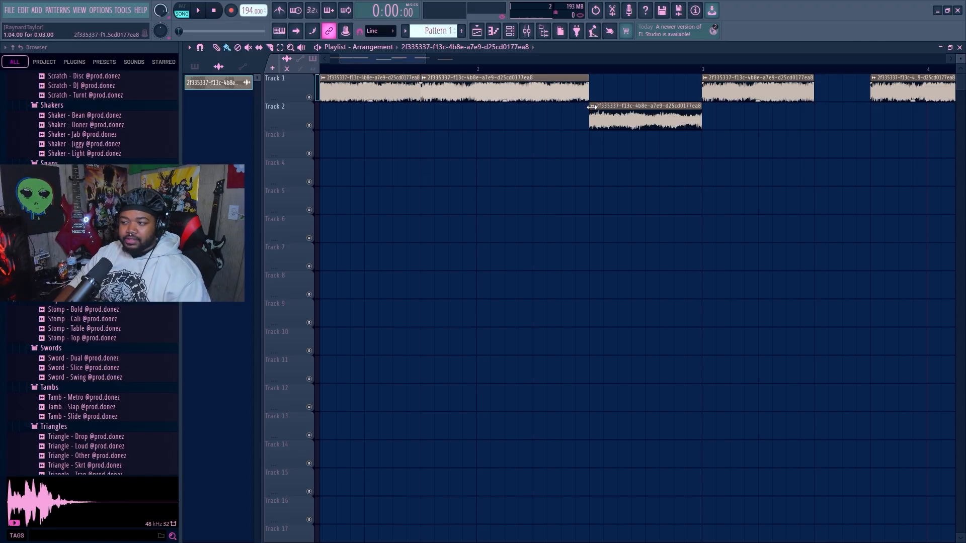
{"action": "key", "text": "space"}
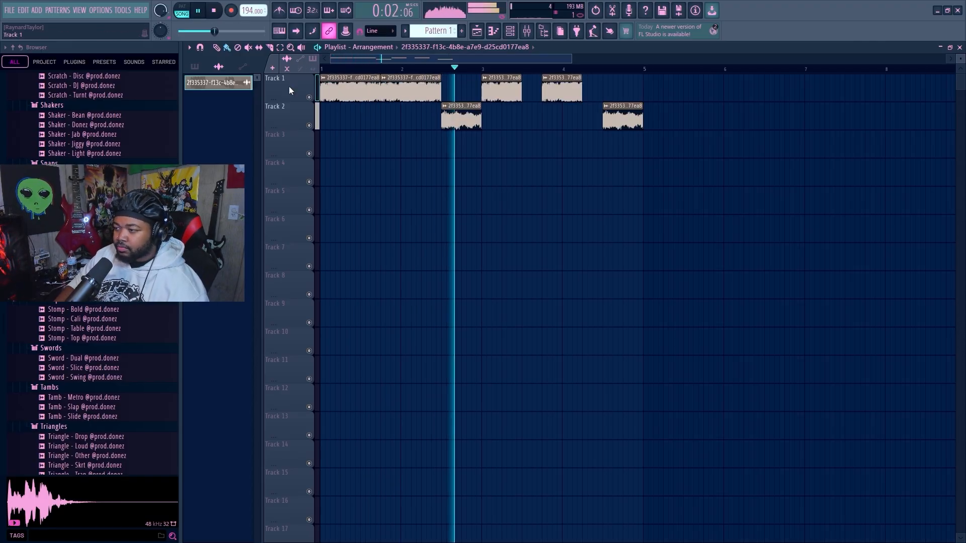
{"action": "key", "text": "space"}
Step: Delete the last two clips on Track 1 and the last clip on Track 2
{"action": "right_click", "coordinate": [508, 94]}
{"action": "right_click", "coordinate": [561, 96]}
{"action": "right_click", "coordinate": [624, 116]}
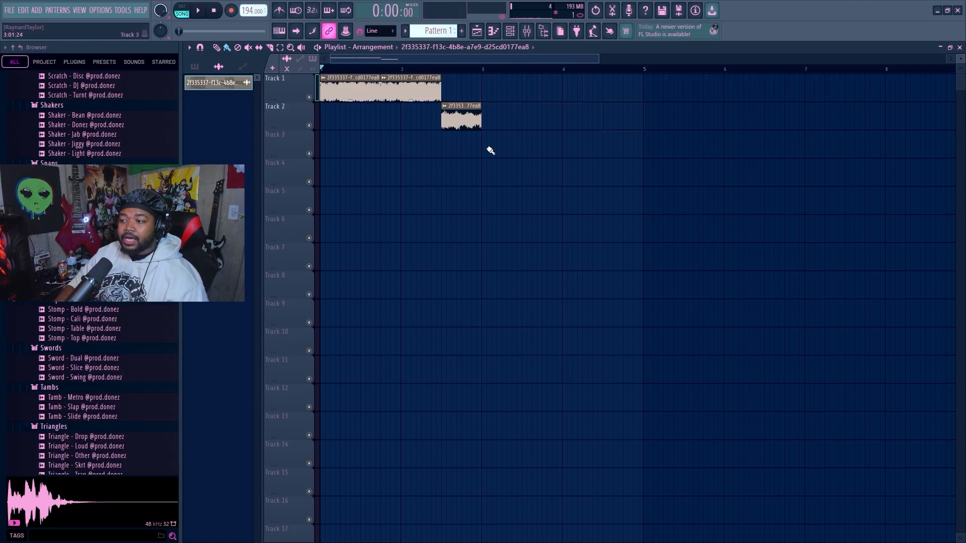
Step: Duplicate the remaining three clips into bars 3 and 4 and move both Track 2 clips up to Track 1
{"action": "left_click_drag", "start_coordinate": [541, 147], "coordinate": [313, 118]}
{"action": "left_click_drag", "start_coordinate": [598, 147], "coordinate": [509, 128]}
{"action": "key", "text": "ctrl+b"}
{"action": "left_click_drag", "start_coordinate": [690, 155], "coordinate": [438, 123]}
{"action": "key", "text": "shift+Up"}
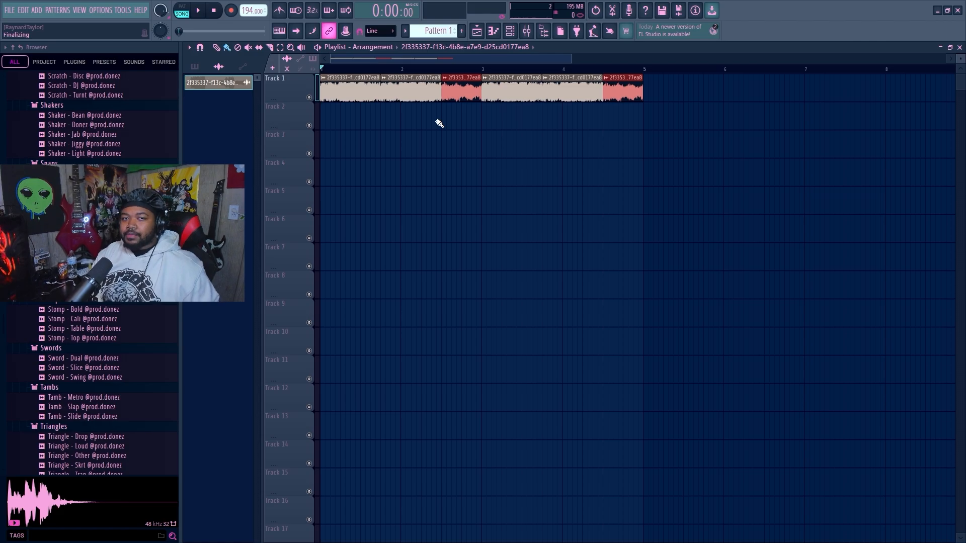
Step: Play back the four-bar sample loop and check the sample's channel settings
{"action": "key", "text": "space"}
{"action": "left_click_drag", "start_coordinate": [621, 136], "coordinate": [565, 155]}
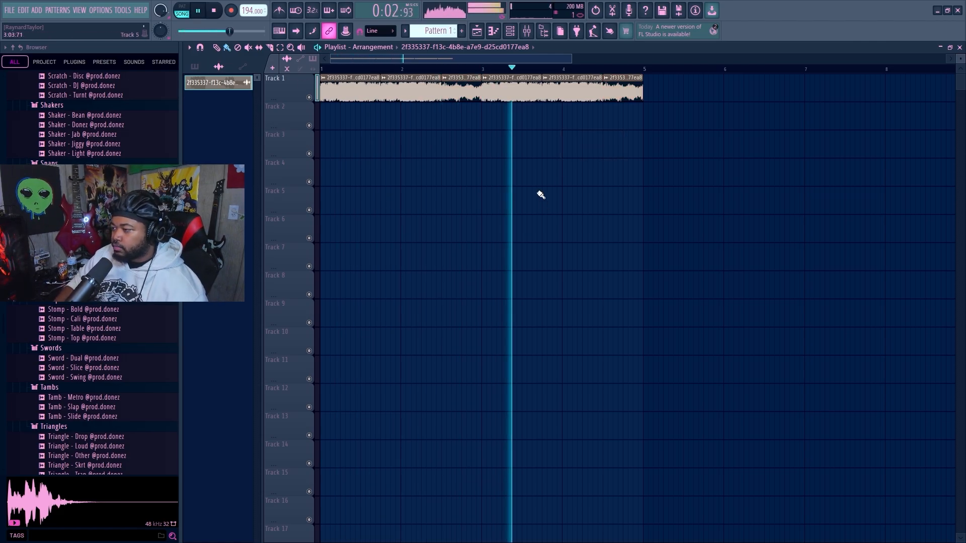
{"action": "key", "text": "space"}
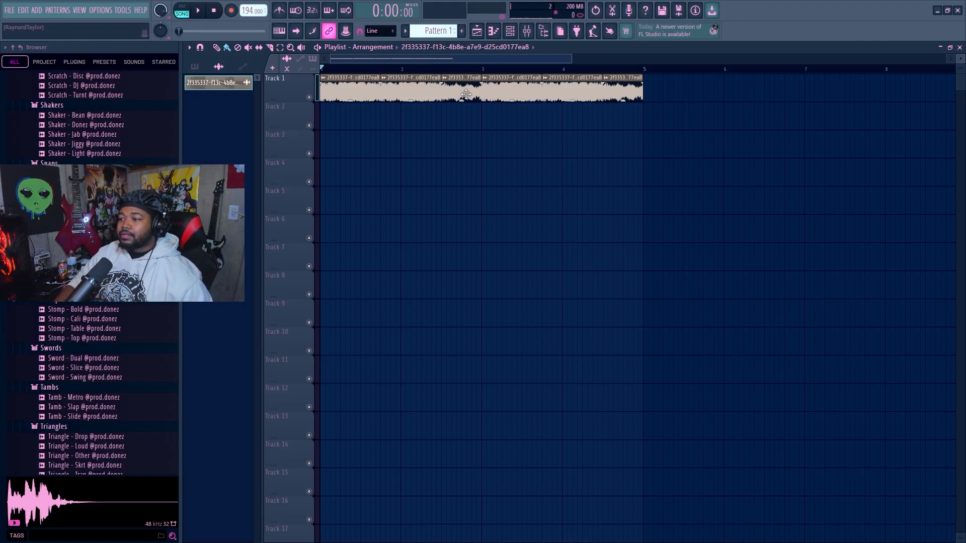
{"action": "double_click", "coordinate": [425, 95]}
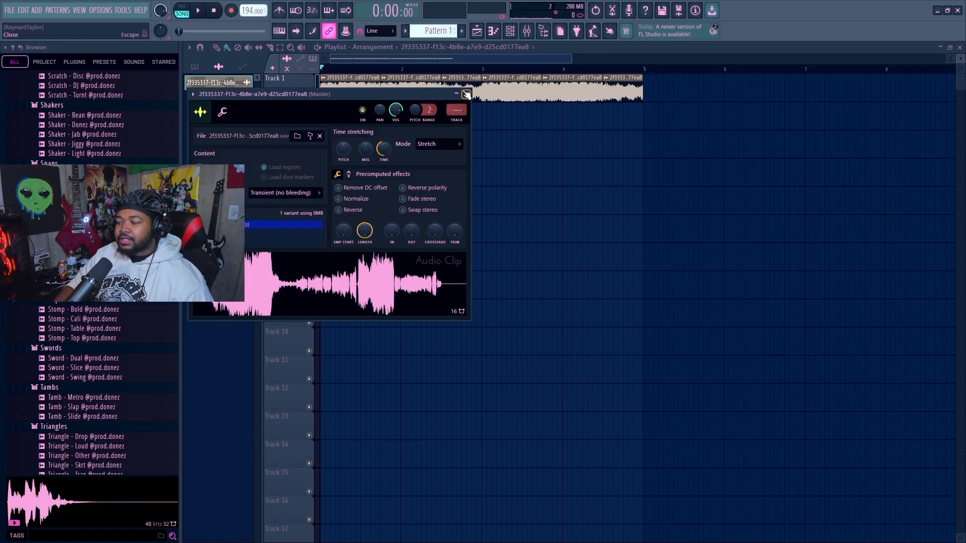
{"action": "left_click", "coordinate": [466, 94]}
Step: Place Pattern 1 at bar 1 on Track 2 and extend it to the start of bar 5
{"action": "left_click", "coordinate": [448, 34]}
{"action": "left_click_drag", "start_coordinate": [421, 118], "coordinate": [326, 122]}
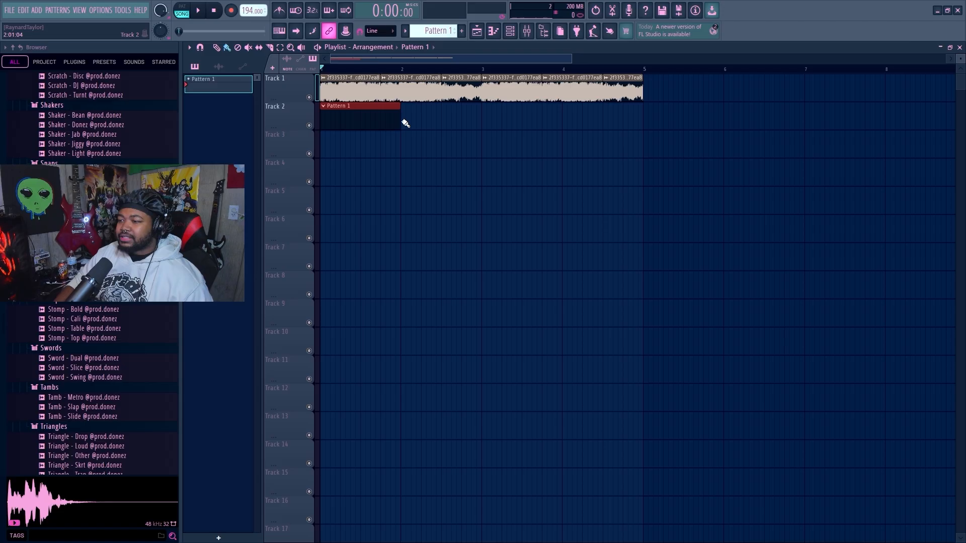
{"action": "left_click", "coordinate": [405, 123]}
{"action": "right_click", "coordinate": [405, 126]}
{"action": "left_click_drag", "start_coordinate": [397, 125], "coordinate": [641, 141]}
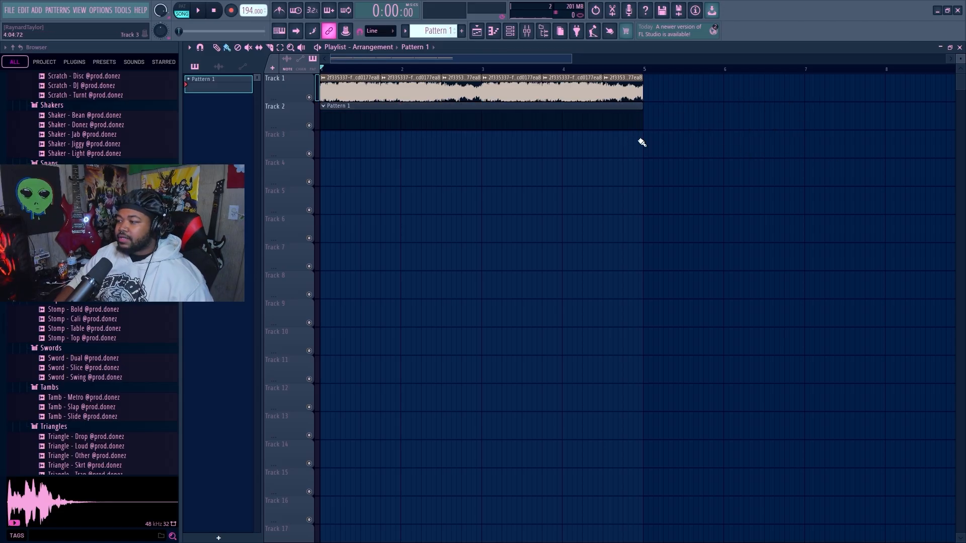
Step: Browse the drum kits, audition 808 samples, and add the Spinz Flint 808 to the Channel rack as a new channel
{"action": "left_click", "coordinate": [515, 35]}
{"action": "scroll", "coordinate": [121, 231], "scroll_direction": "up", "scroll_amount": 20}
{"action": "scroll", "coordinate": [121, 231], "scroll_direction": "down", "scroll_amount": 20}
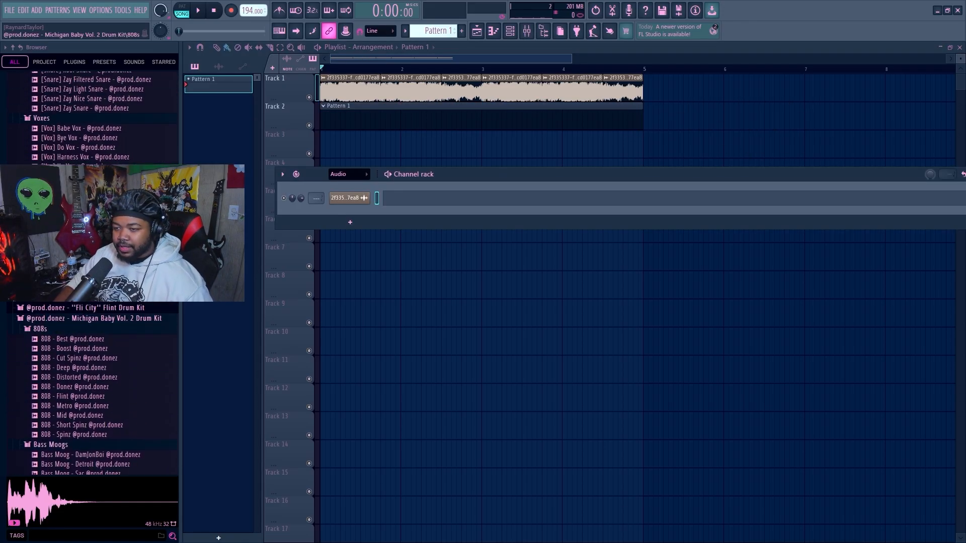
{"action": "scroll", "coordinate": [101, 352], "scroll_direction": "up", "scroll_amount": 10}
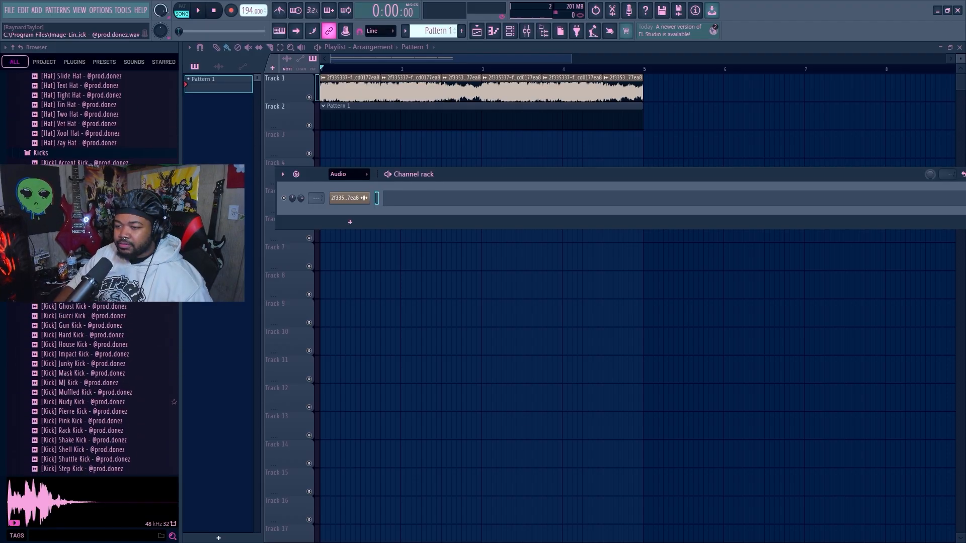
{"action": "scroll", "coordinate": [100, 231], "scroll_direction": "up", "scroll_amount": 15}
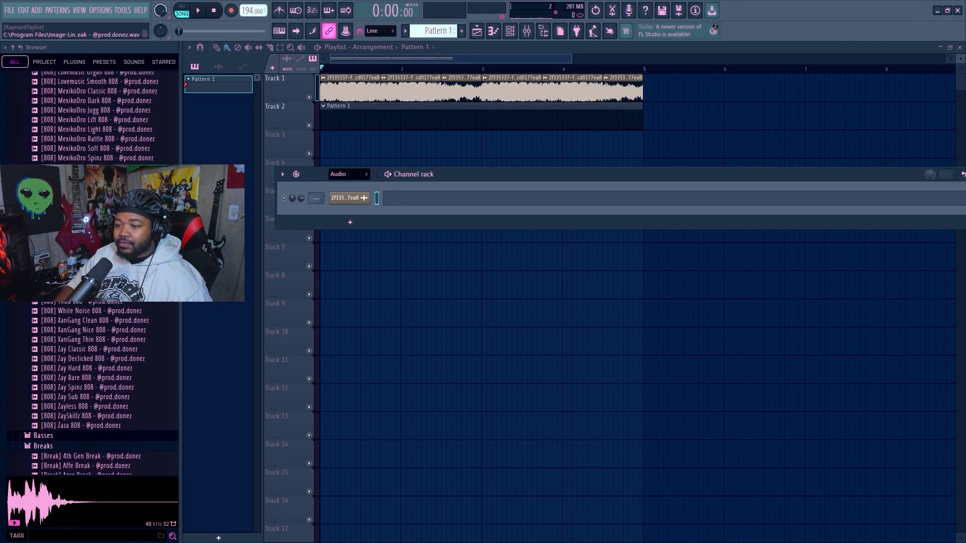
{"action": "left_click", "coordinate": [86, 235]}
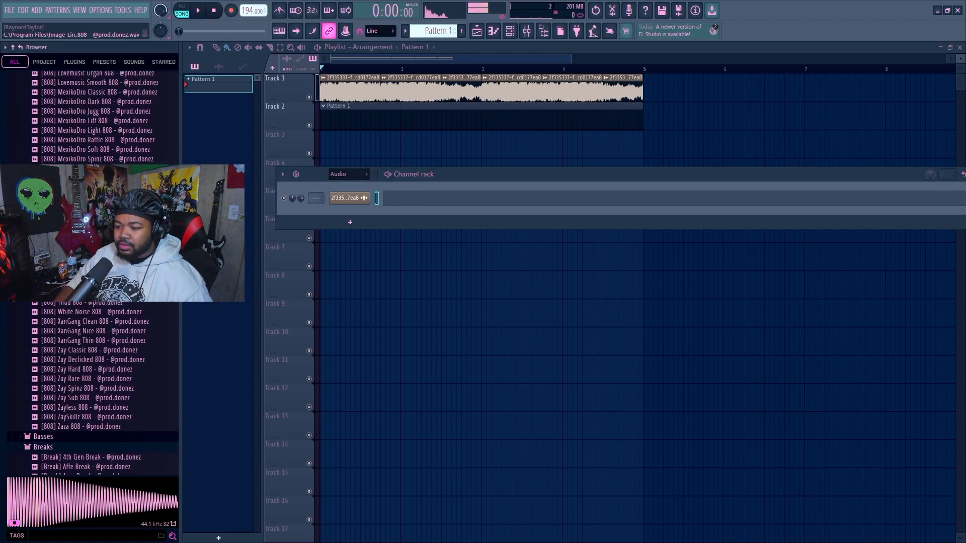
{"action": "left_click", "coordinate": [86, 254]}
{"action": "left_click_drag", "start_coordinate": [85, 254], "coordinate": [327, 206]}
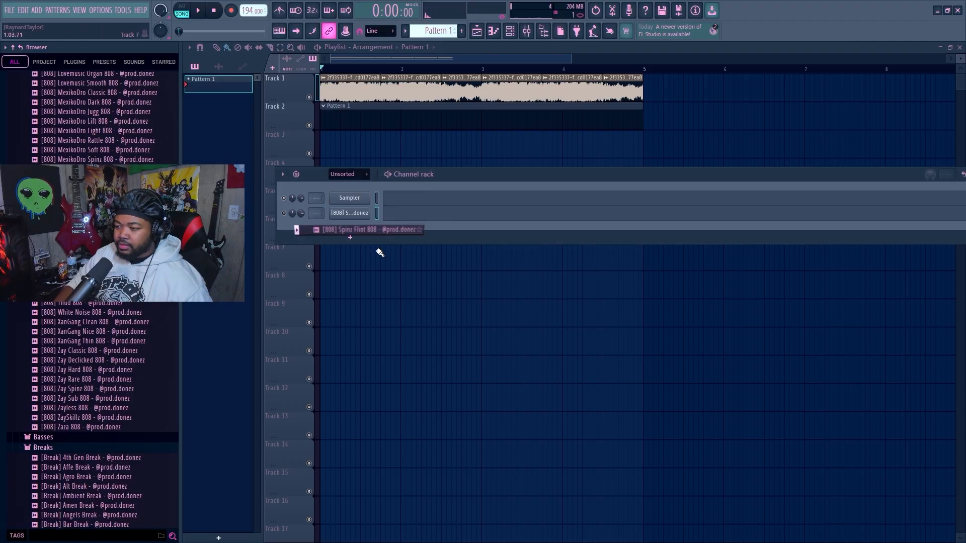
Step: Place a G#5 note at the start of the Spinz Flint 808's piano roll and lengthen it to about 1.5 beats
{"action": "key", "text": "F7"}
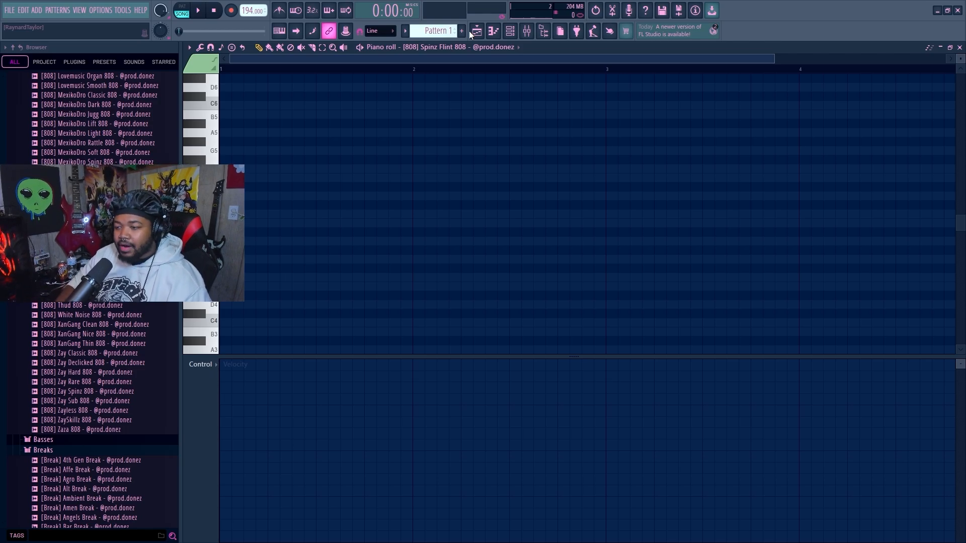
{"action": "key", "text": "space"}
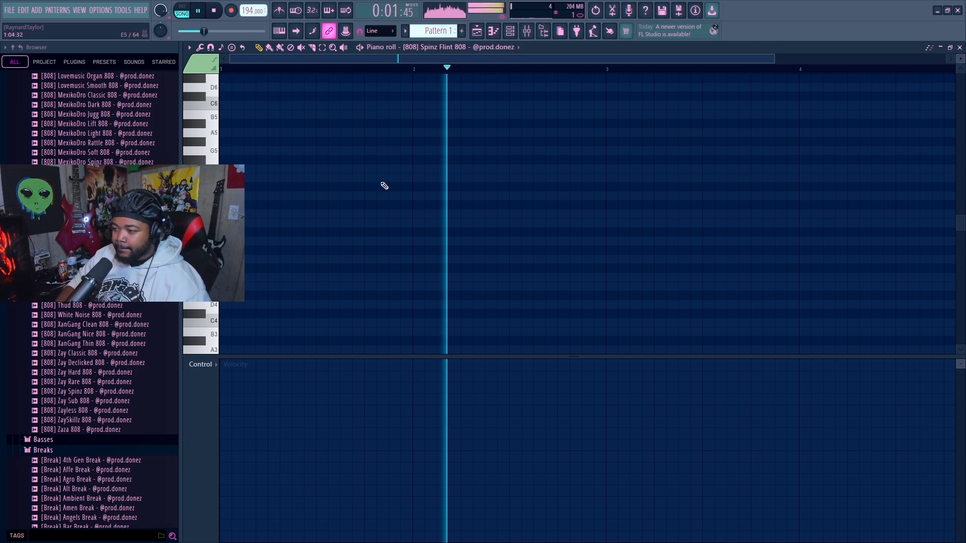
{"action": "key", "text": "space"}
{"action": "left_click", "coordinate": [228, 142]}
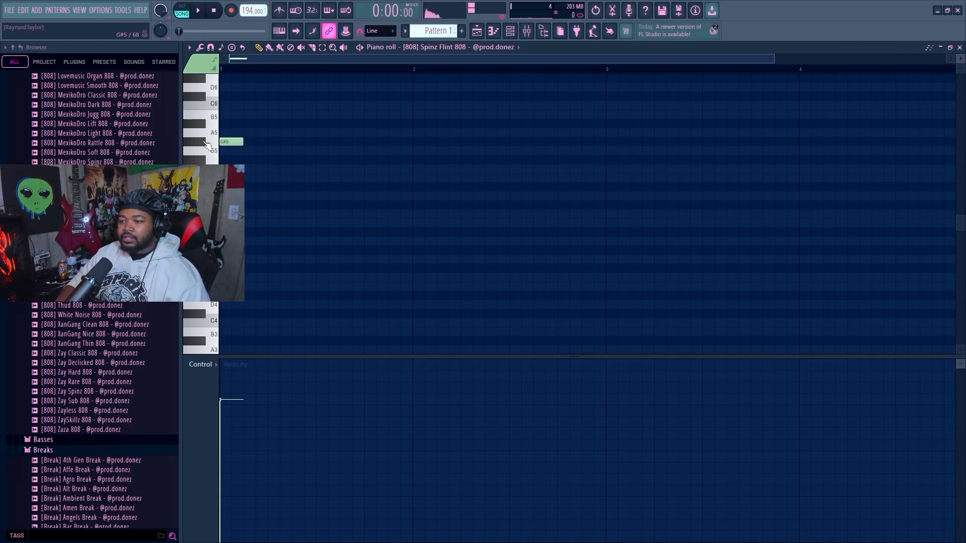
{"action": "left_click", "coordinate": [206, 142]}
{"action": "left_click", "coordinate": [206, 141]}
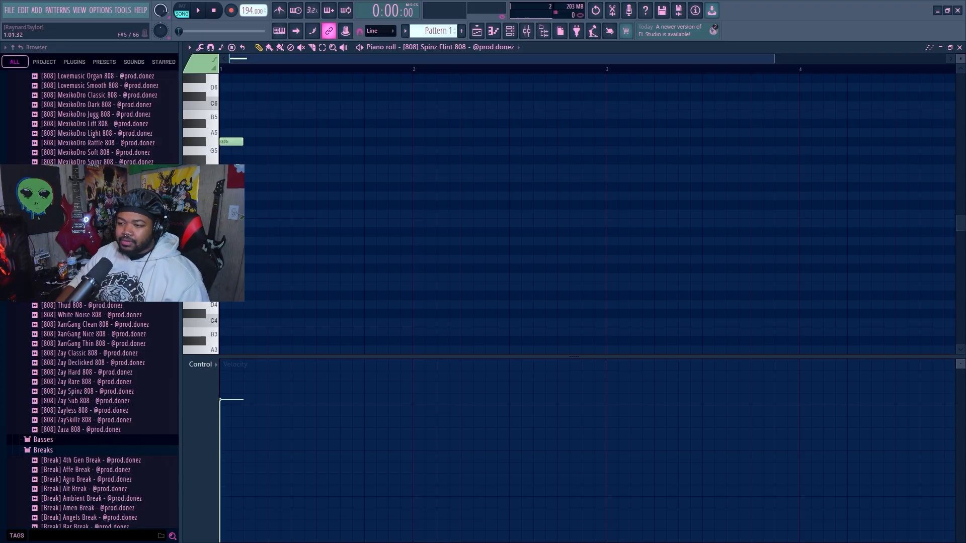
{"action": "scroll", "coordinate": [584, 211], "scroll_direction": "up", "scroll_amount": 1}
{"action": "left_click_drag", "start_coordinate": [246, 169], "coordinate": [292, 170]}
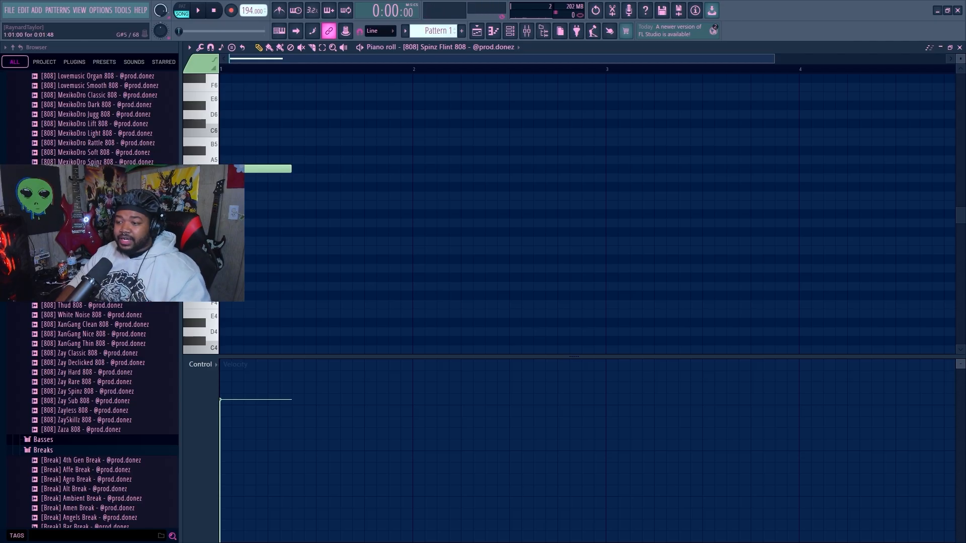
Step: Examine the miscellaneous settings of the Spinz Flint 808 channel, then close them
{"action": "left_click", "coordinate": [511, 31]}
{"action": "left_click", "coordinate": [349, 213]}
{"action": "left_click", "coordinate": [257, 125]}
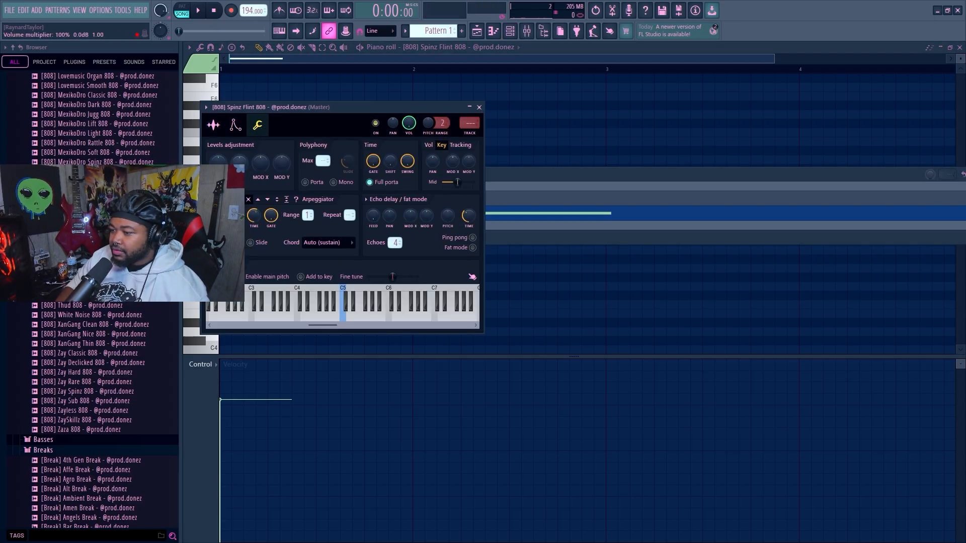
{"action": "left_click", "coordinate": [479, 107]}
Step: Transpose the G#5 note up six semitones to D6
{"action": "left_click", "coordinate": [232, 169]}
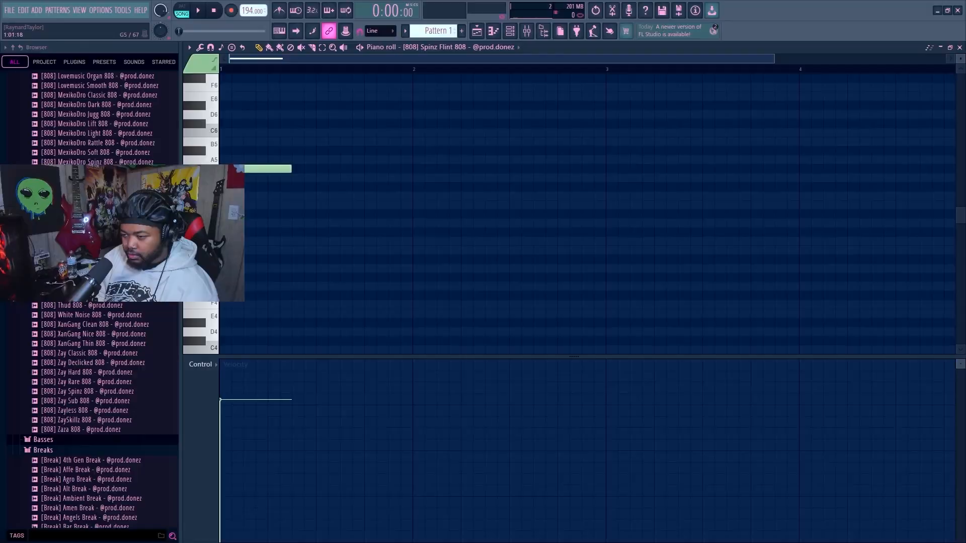
{"action": "key", "text": "shift+Up"}
{"action": "key", "text": "shift+Up"}
{"action": "key", "text": "shift+Up"}
{"action": "key", "text": "shift+Up"}
{"action": "key", "text": "shift+Up"}
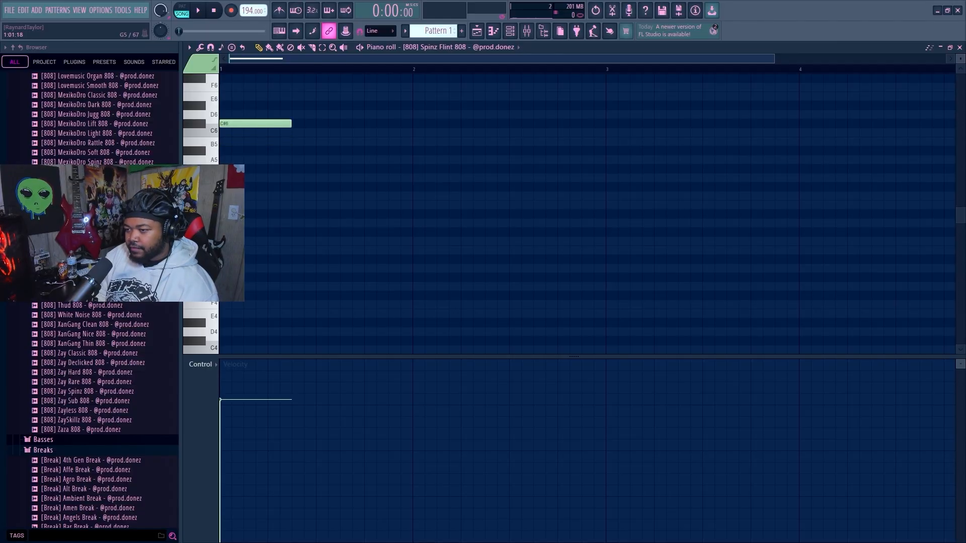
{"action": "key", "text": "shift+Up"}
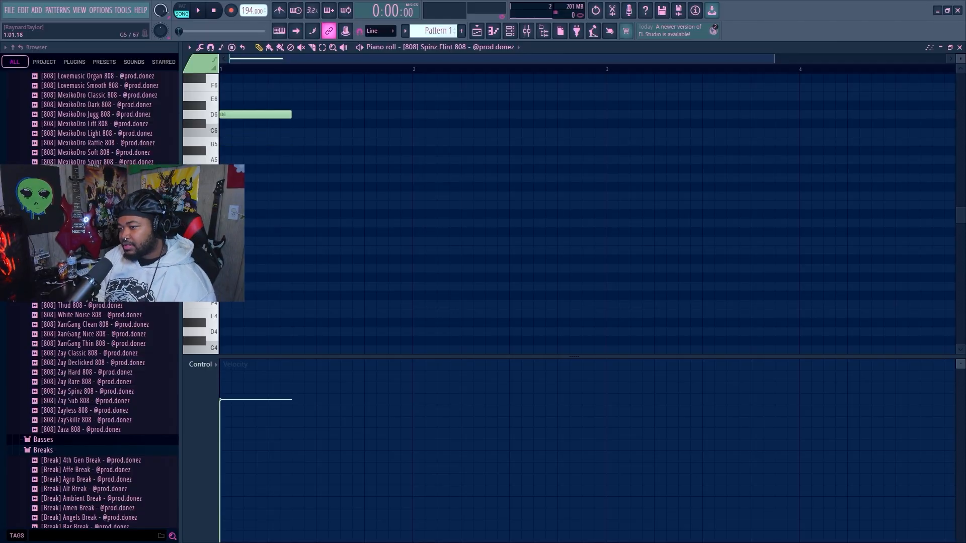
Step: Raise the Spinz Flint 808 note one semitone to D#6, audition that pitch, and check the sample clip's pitch setting
{"action": "key", "text": "shift+Up"}
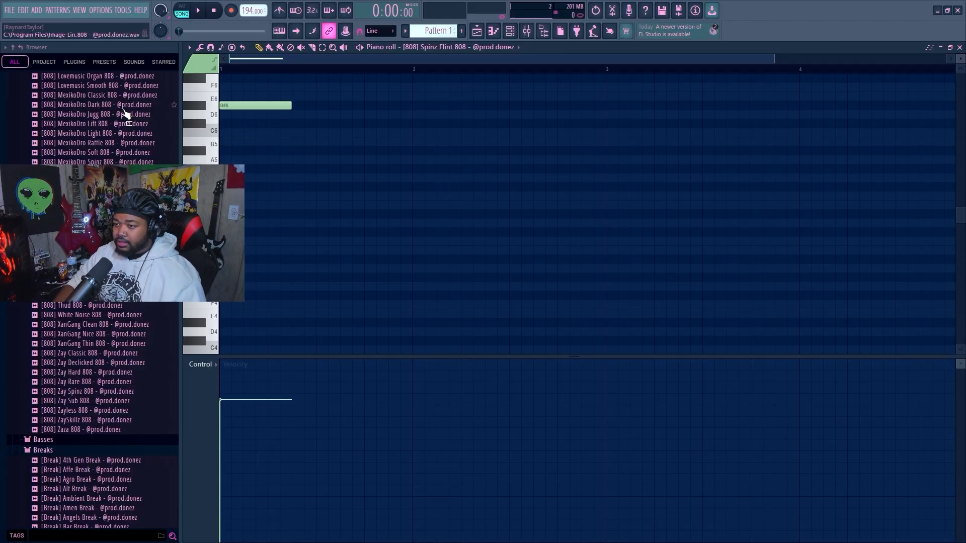
{"action": "left_click", "coordinate": [205, 108]}
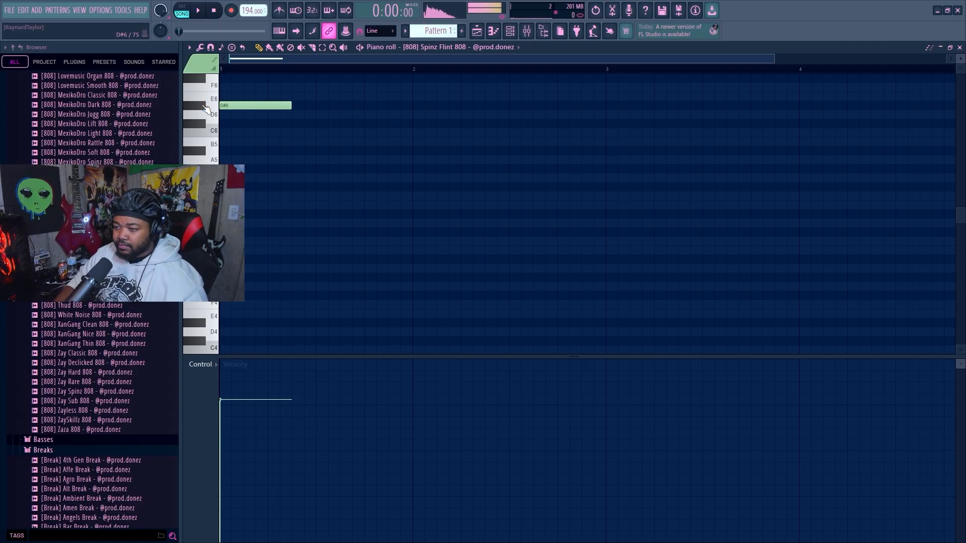
{"action": "left_click", "coordinate": [477, 31]}
{"action": "double_click", "coordinate": [374, 90]}
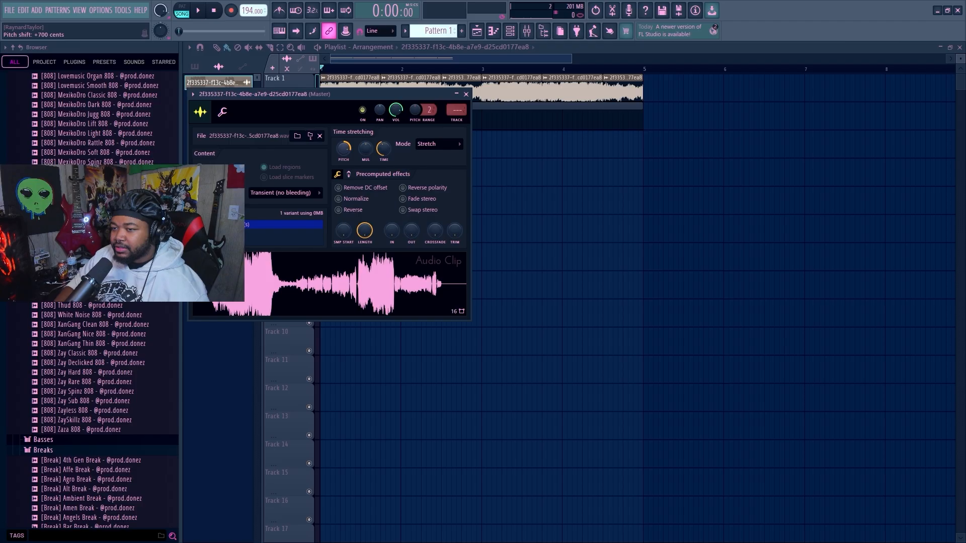
{"action": "left_click", "coordinate": [465, 94]}
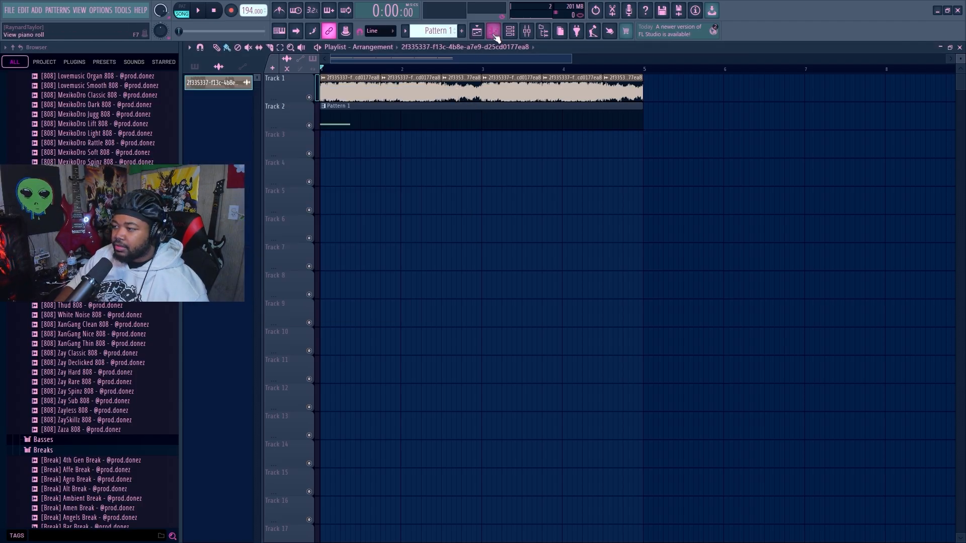
Step: Mute Track 2, add four more D#5 bass notes ending at bar 3, stretch the pattern's third note to two beats, and play it
{"action": "left_click", "coordinate": [309, 126]}
{"action": "key", "text": "space"}
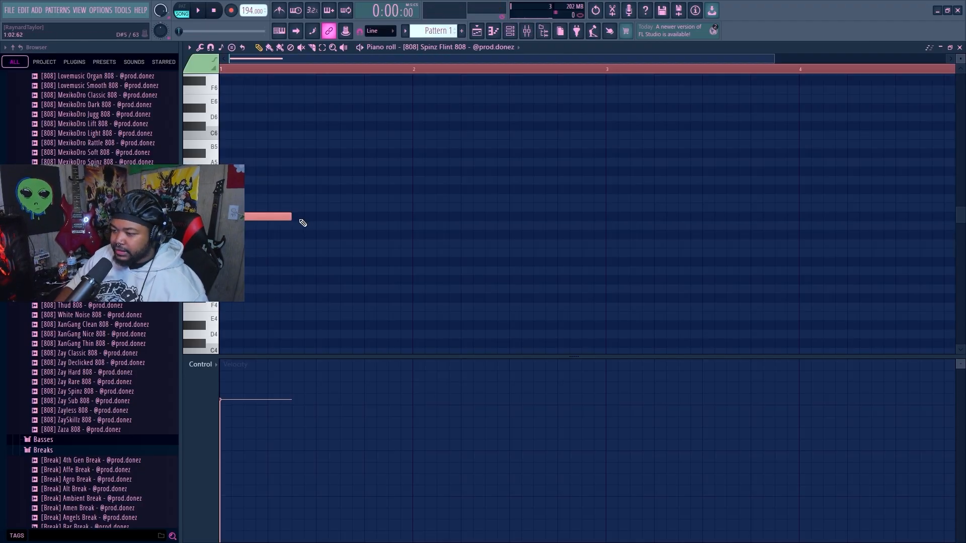
{"action": "left_click", "coordinate": [300, 218]}
{"action": "left_click", "coordinate": [374, 217]}
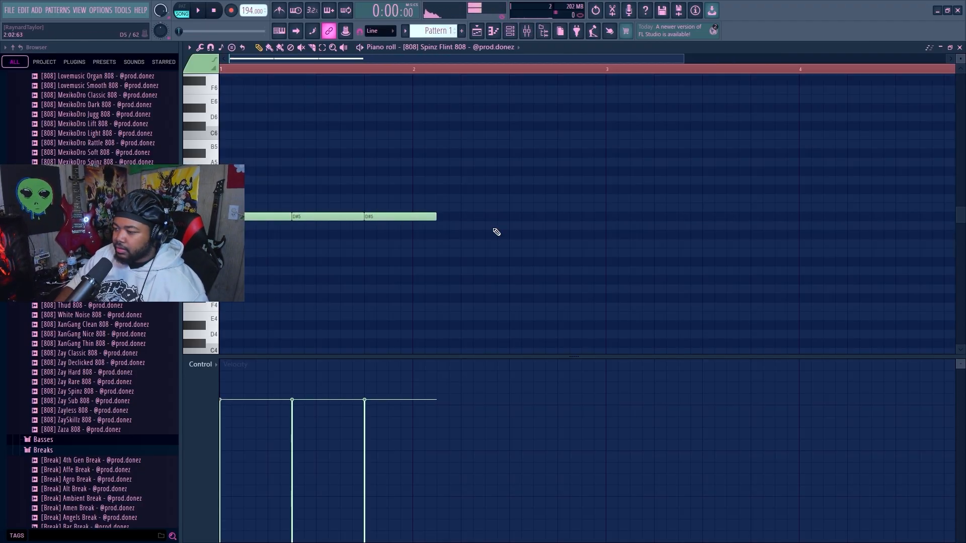
{"action": "left_click_drag", "start_coordinate": [435, 215], "coordinate": [534, 222]}
{"action": "left_click", "coordinate": [475, 218]}
{"action": "left_click", "coordinate": [536, 220]}
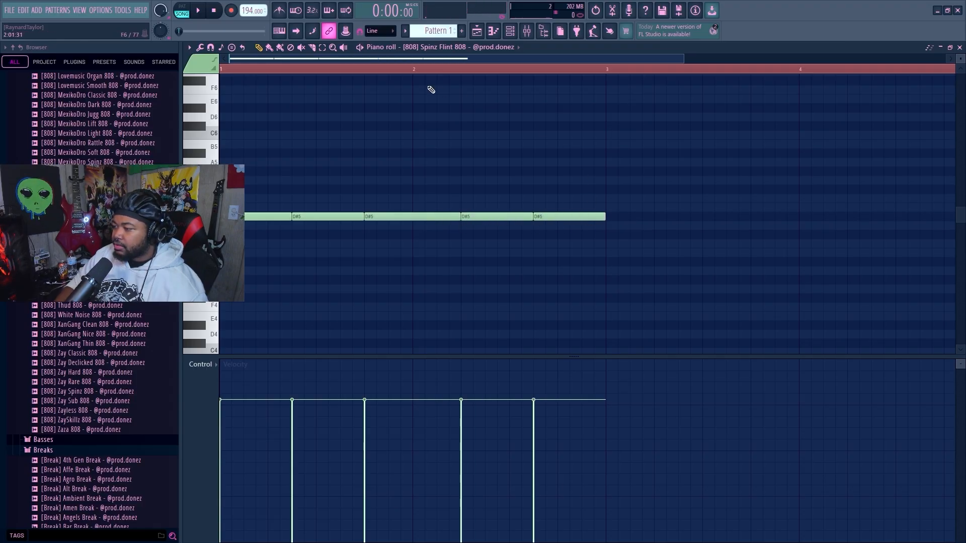
{"action": "left_click_drag", "start_coordinate": [430, 75], "coordinate": [363, 74]}
{"action": "key", "text": "space"}
{"action": "key", "text": "space"}
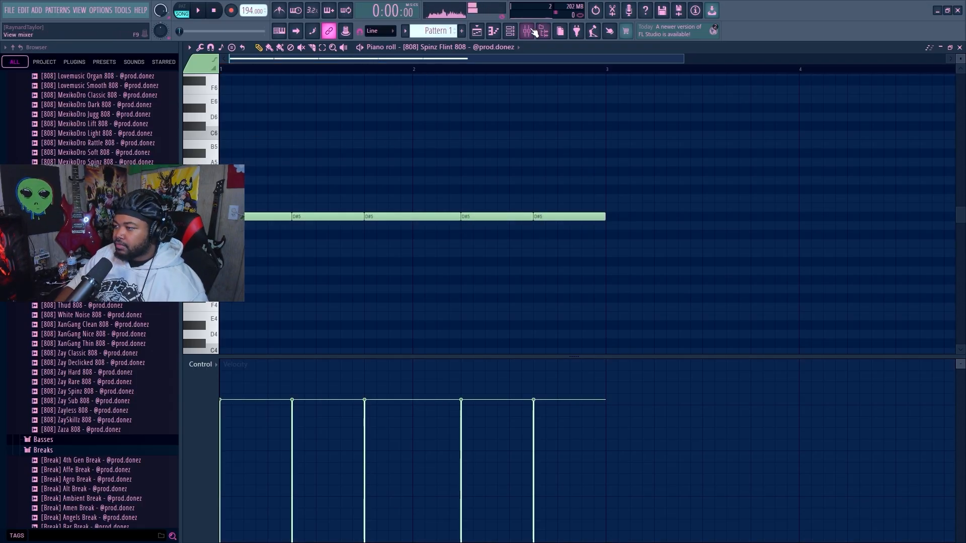
Step: Unmute Track 2 in the playlist and lower all sample clips on Track 1 to -3.8 dB
{"action": "left_click", "coordinate": [509, 31]}
{"action": "left_click", "coordinate": [477, 31]}
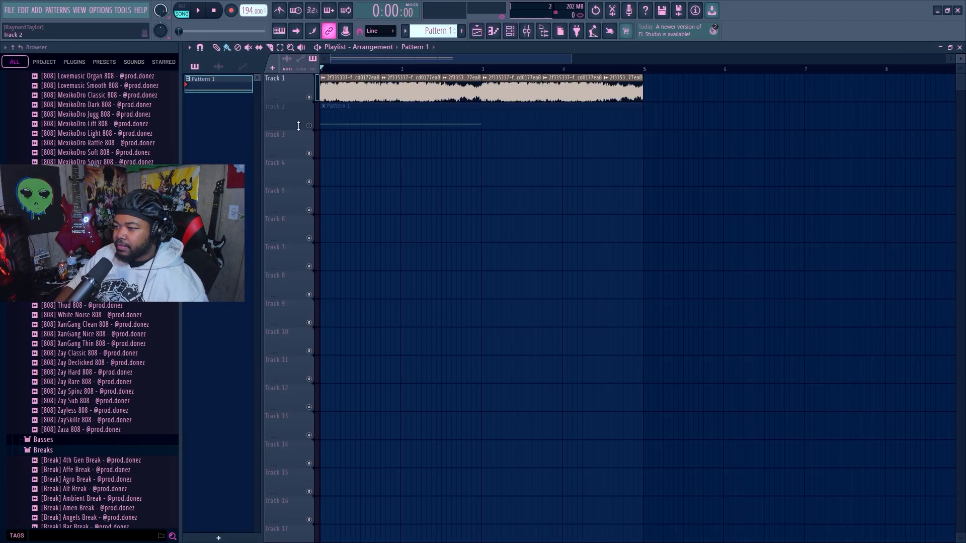
{"action": "left_click", "coordinate": [427, 98]}
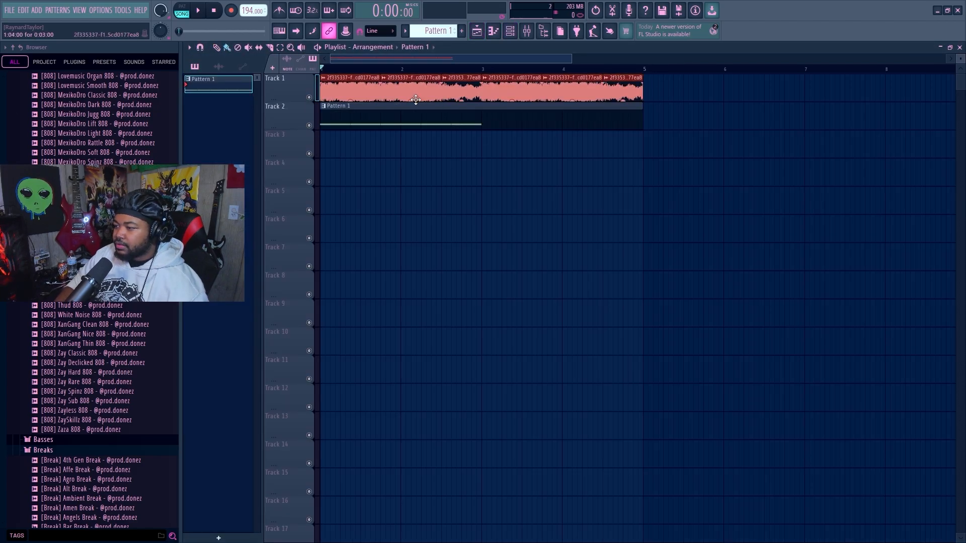
{"action": "left_click_drag", "start_coordinate": [416, 100], "coordinate": [415, 106]}
Step: Play the arrangement, shorten the Pattern 1 clip on Track 2 to two bars, and repeat it from bar 3
{"action": "key", "text": "space"}
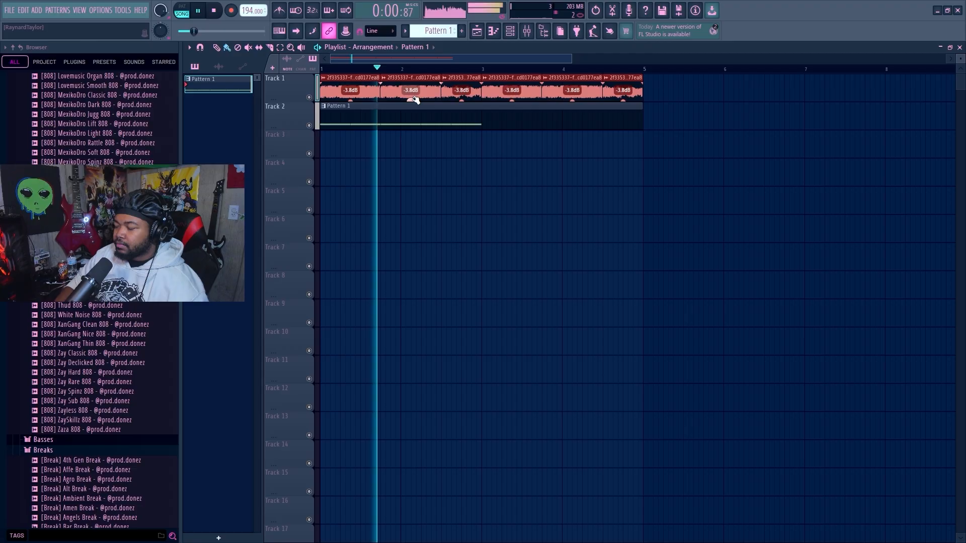
{"action": "left_click", "coordinate": [486, 122]}
{"action": "left_click", "coordinate": [486, 122]}
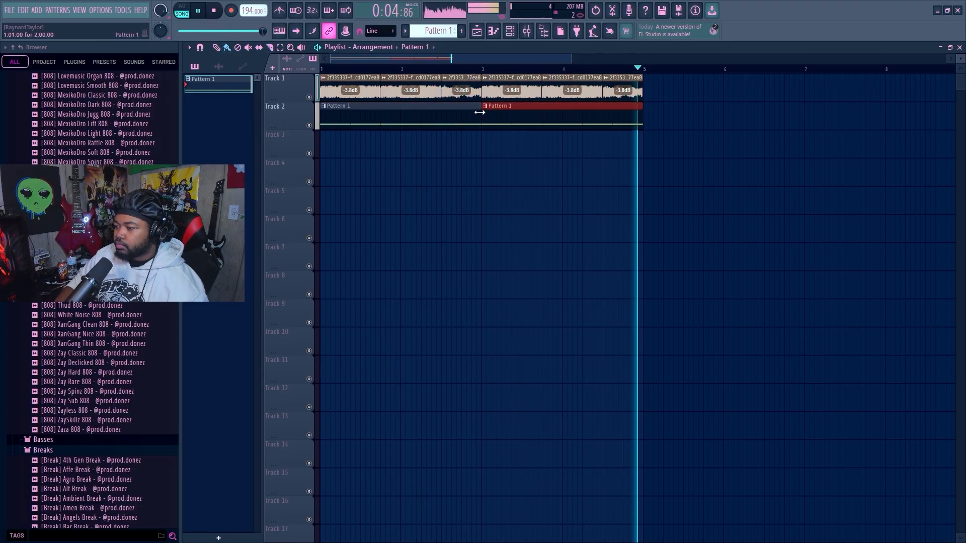
Step: Raise the pitch of the last bass note in Pattern 1 and listen to it in the playlist
{"action": "double_click", "coordinate": [452, 121]}
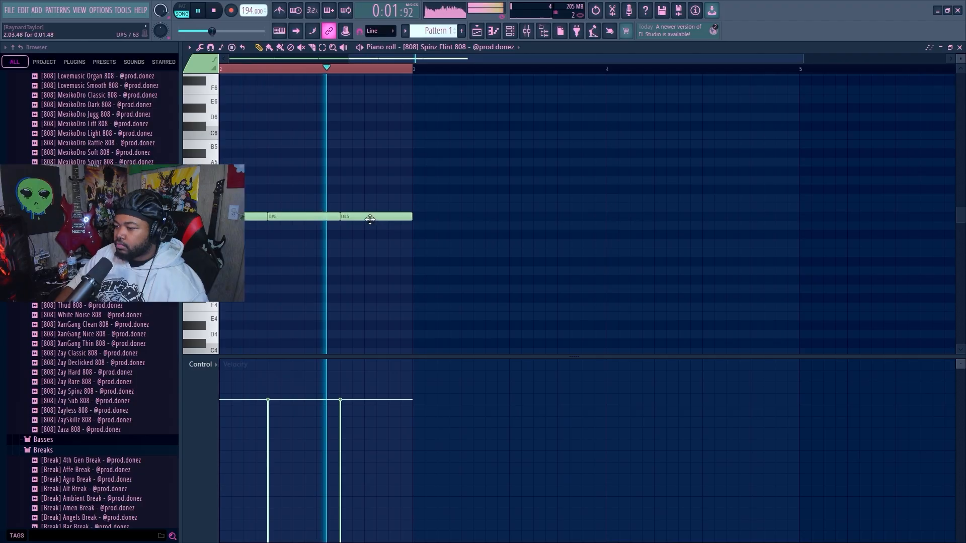
{"action": "key", "text": "space"}
{"action": "left_click_drag", "start_coordinate": [367, 216], "coordinate": [367, 212]}
{"action": "key", "text": "space"}
{"action": "left_click", "coordinate": [477, 30]}
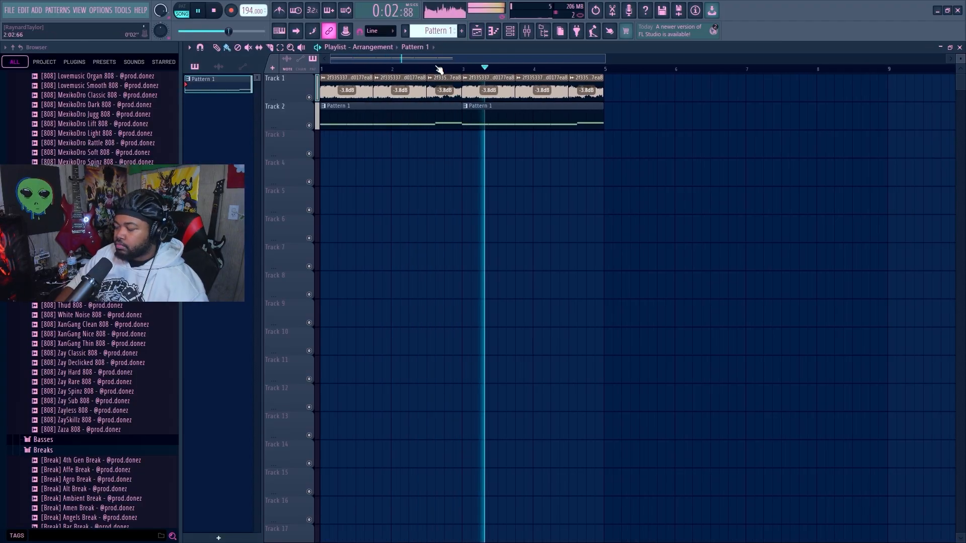
Step: Stop playback and remove both Pattern 1 clips from Track 2
{"action": "scroll", "coordinate": [438, 69], "scroll_direction": "down", "scroll_amount": 2}
{"action": "key", "text": "space"}
{"action": "right_click", "coordinate": [426, 120]}
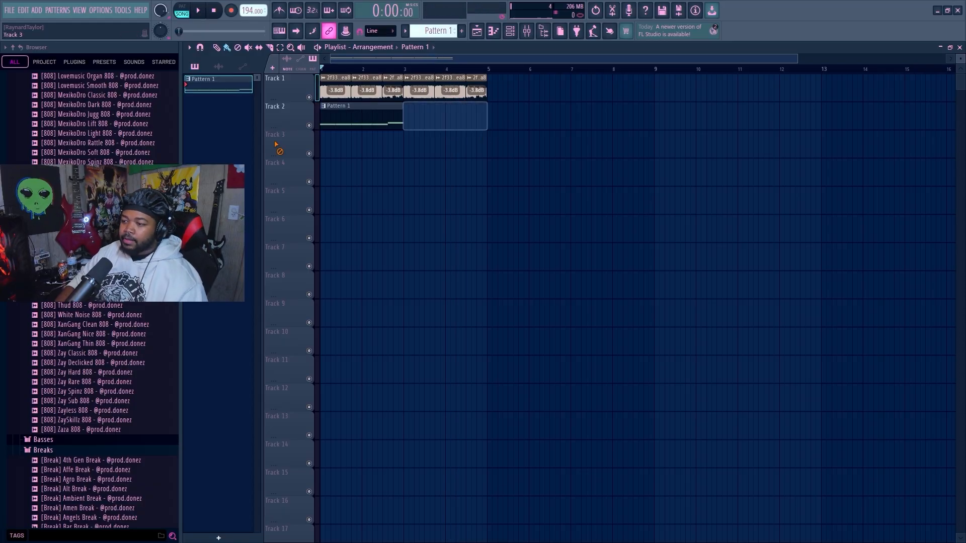
{"action": "right_click", "coordinate": [379, 121]}
Step: Play the sample briefly and load Fruity Parametric EQ 2 into slot 4 of mixer Insert 1
{"action": "left_click", "coordinate": [514, 31]}
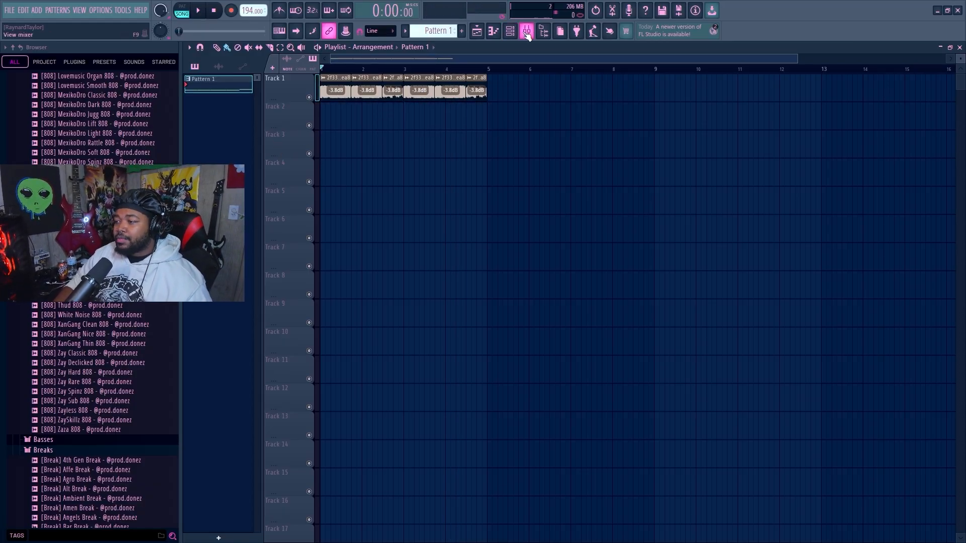
{"action": "left_click", "coordinate": [527, 31]}
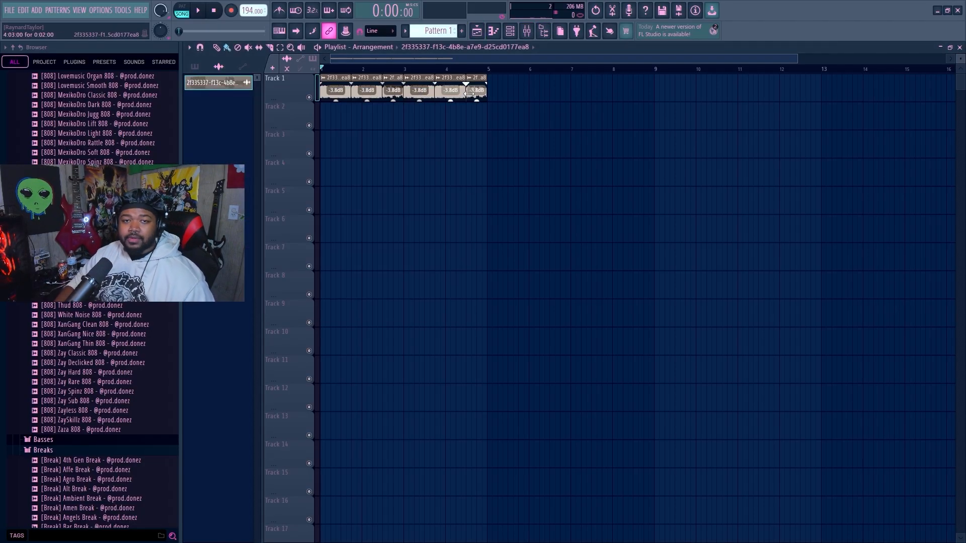
{"action": "left_click", "coordinate": [198, 11]}
{"action": "left_click", "coordinate": [214, 10]}
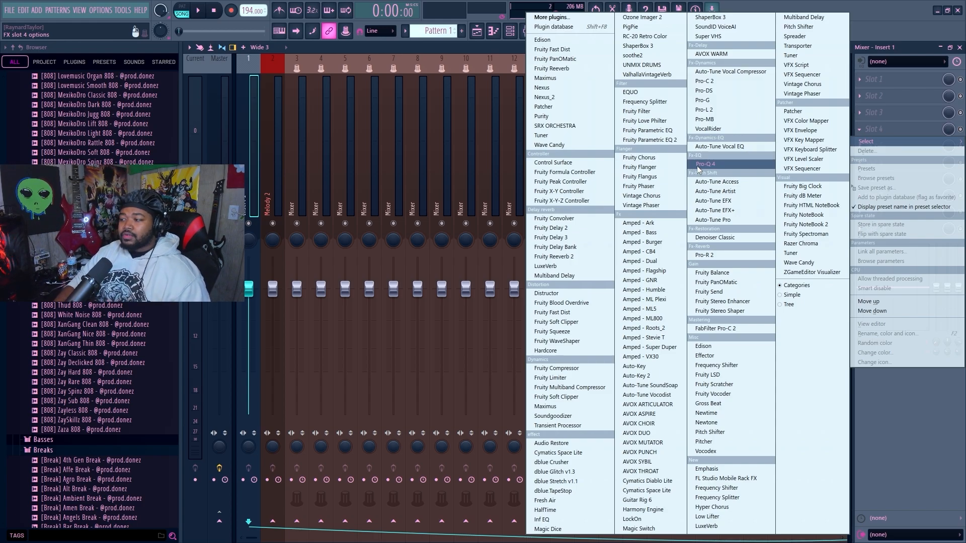
{"action": "left_click", "coordinate": [649, 140]}
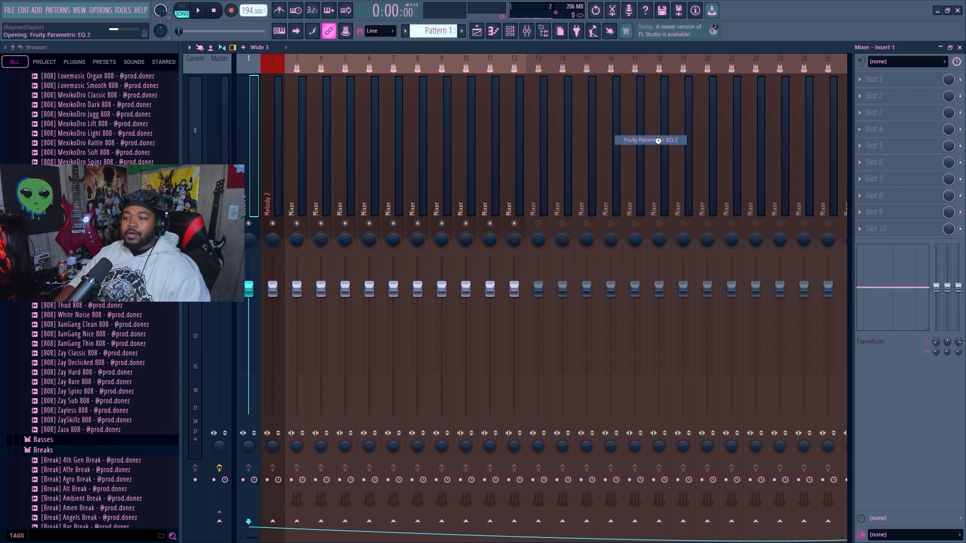
Step: Set EQ band 1 to a low shelf, pull it down to about -15.4 dB at 130 Hz, and listen
{"action": "right_click", "coordinate": [327, 271]}
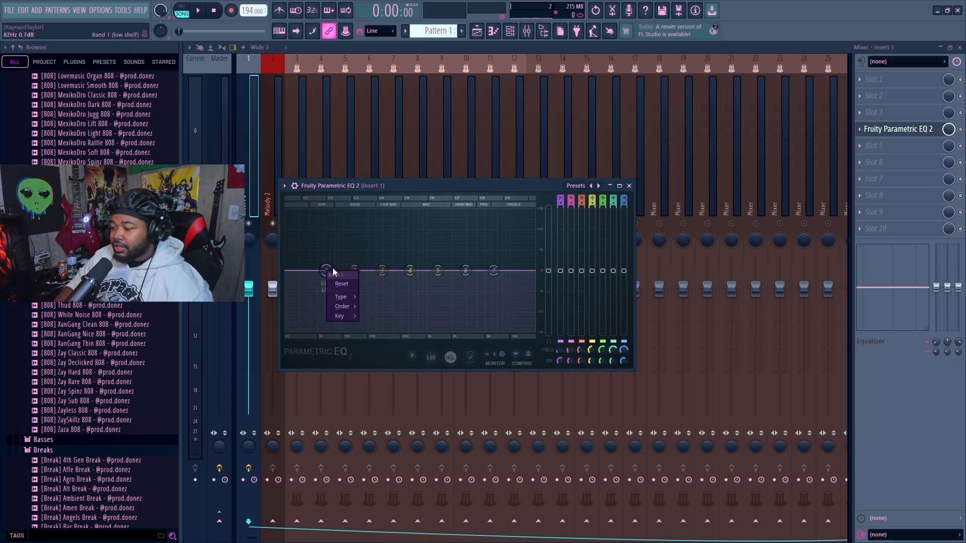
{"action": "mouse_move", "coordinate": [353, 297]}
{"action": "left_click", "coordinate": [380, 345]}
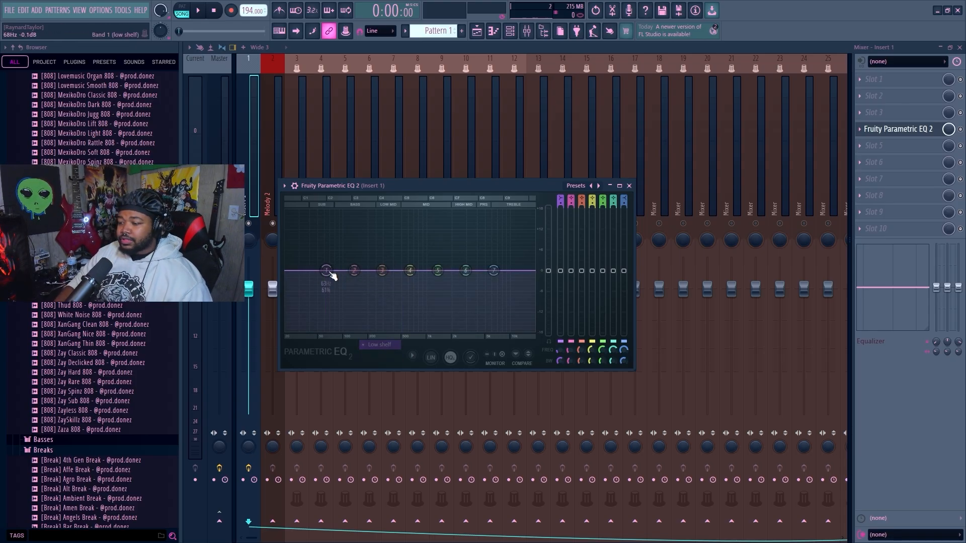
{"action": "left_click_drag", "start_coordinate": [327, 271], "coordinate": [353, 327]}
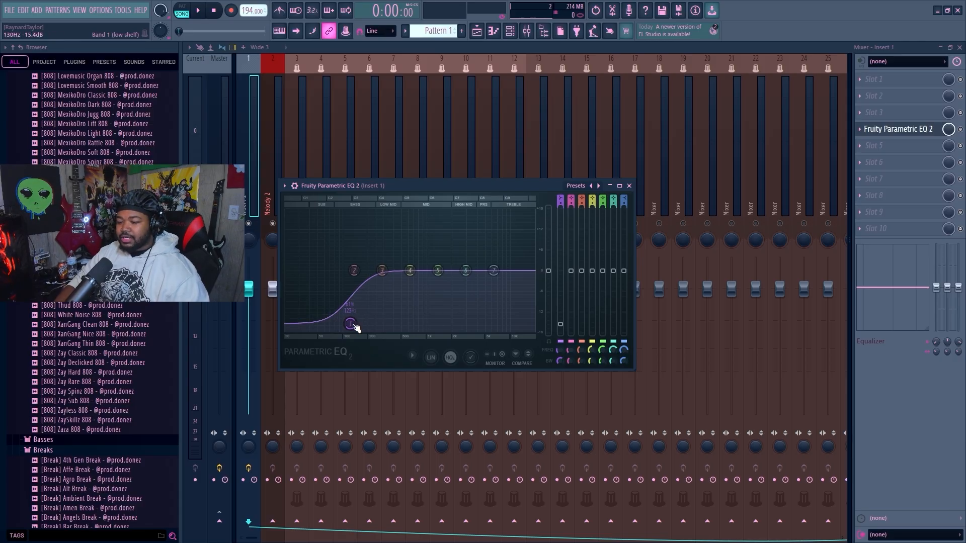
{"action": "key", "text": "space"}
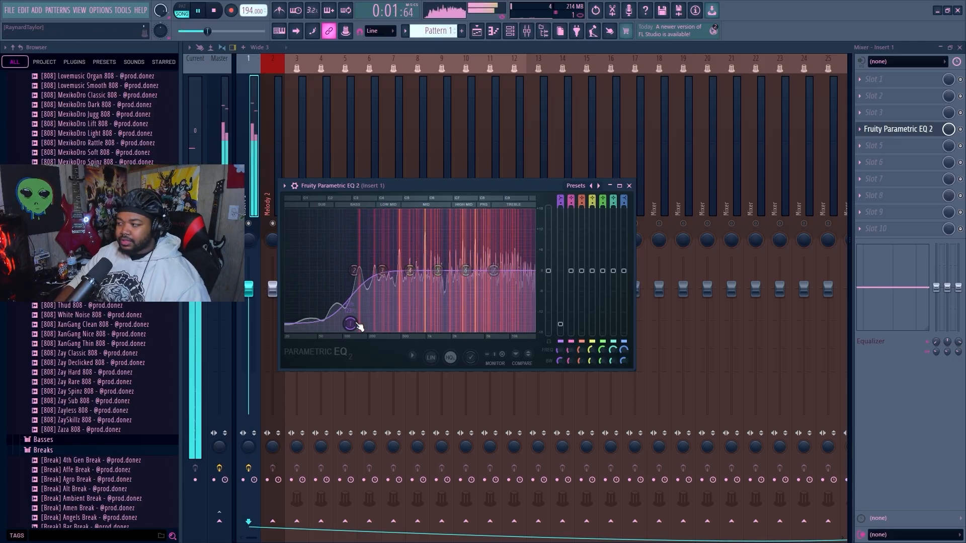
{"action": "key", "text": "space"}
Step: Shift the band 1 low shelf up beyond 186 Hz with its gain near -12.7 dB while listening
{"action": "left_click_drag", "start_coordinate": [358, 327], "coordinate": [369, 322]}
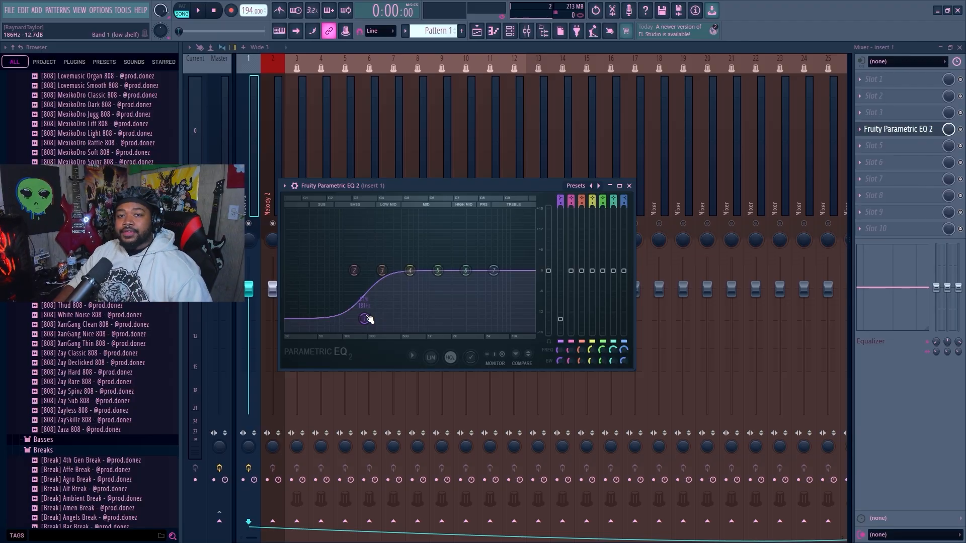
{"action": "key", "text": "space"}
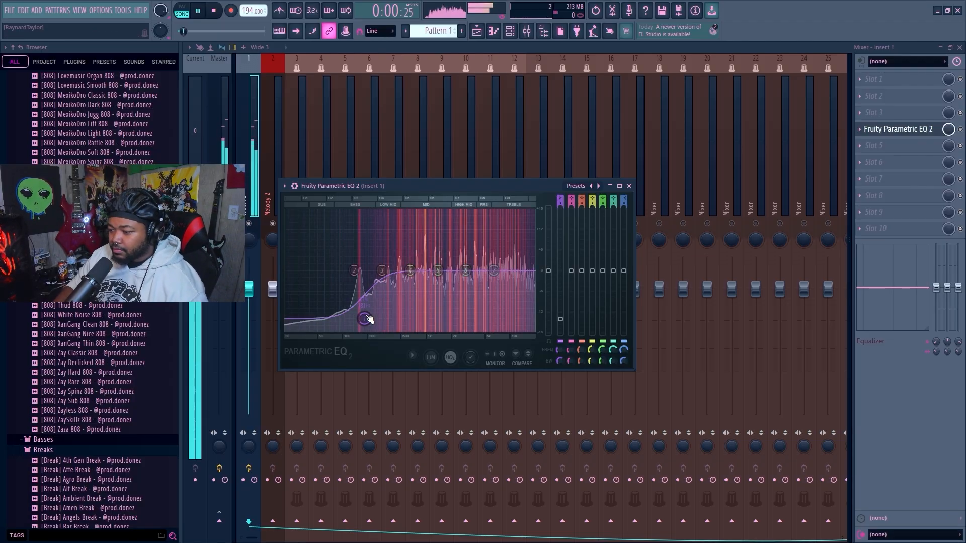
{"action": "left_click_drag", "start_coordinate": [368, 320], "coordinate": [377, 318]}
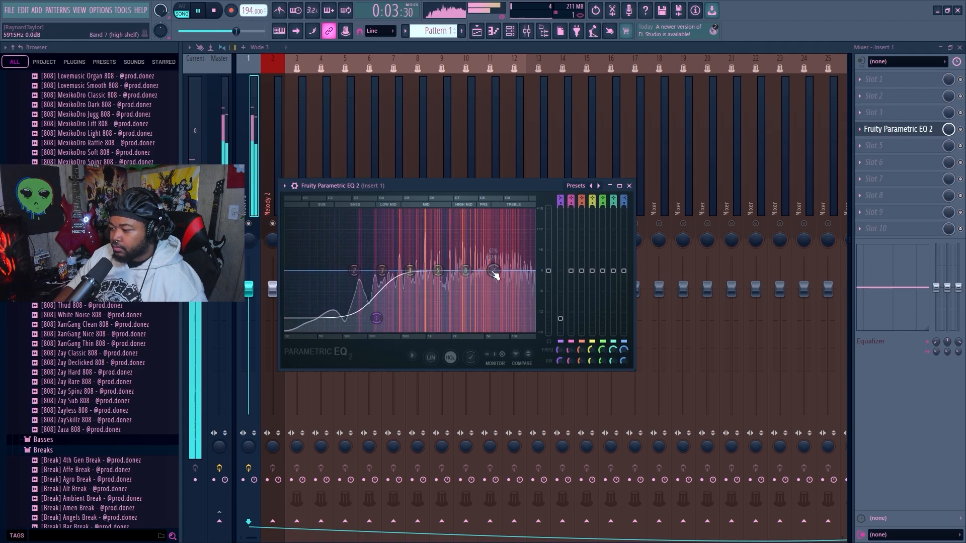
Step: Lower the band 7 high shelf to about -6.5 dB at 5716 Hz while playing the sample
{"action": "key", "text": "space"}
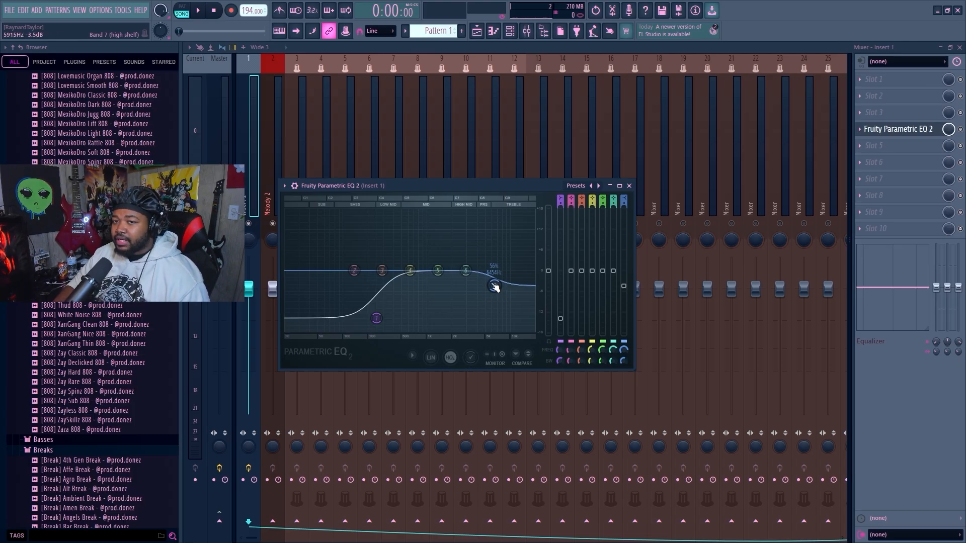
{"action": "key", "text": "space"}
{"action": "left_click_drag", "start_coordinate": [494, 286], "coordinate": [490, 294]}
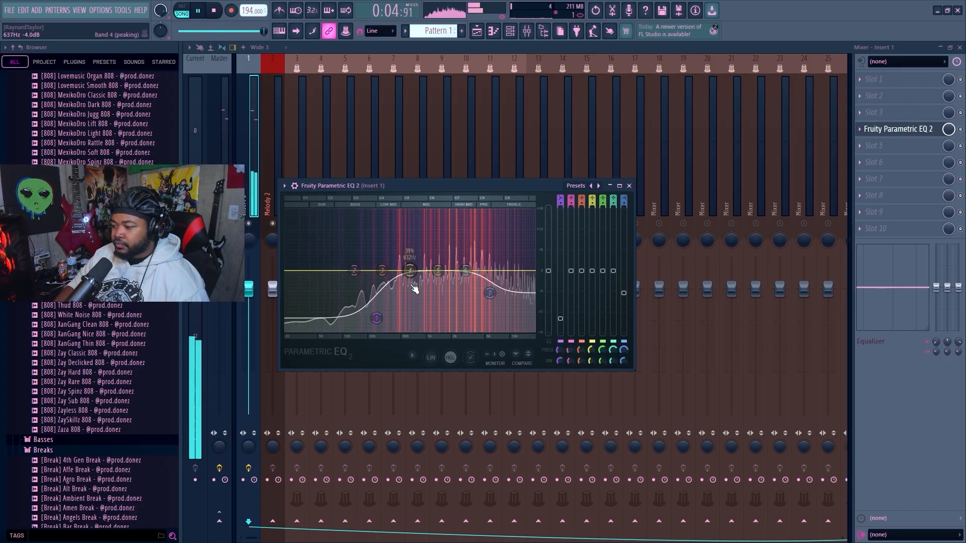
{"action": "key", "text": "space"}
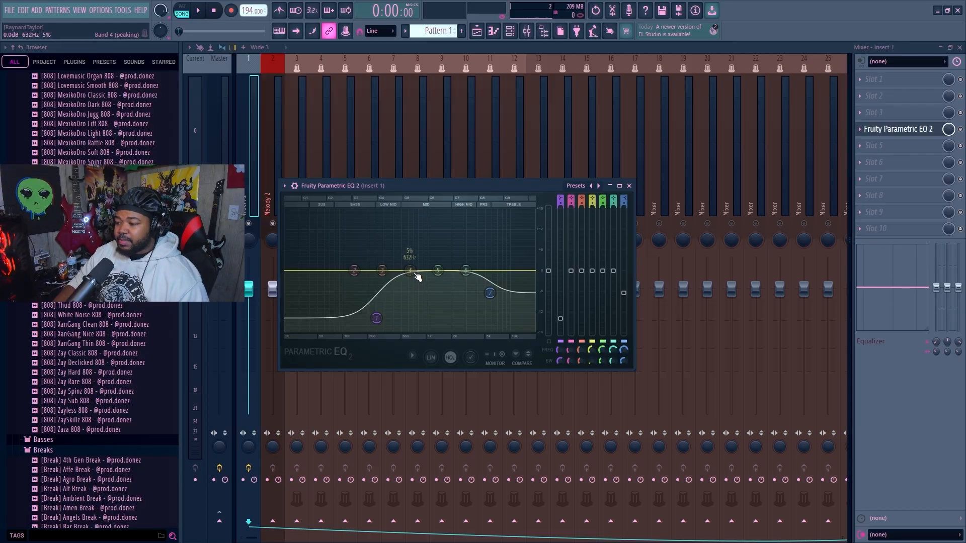
Step: Sweep the narrow band 4 with an 18 dB boost down to about 1123 Hz, and turn that band down into a cut
{"action": "left_click_drag", "start_coordinate": [410, 272], "coordinate": [448, 212]}
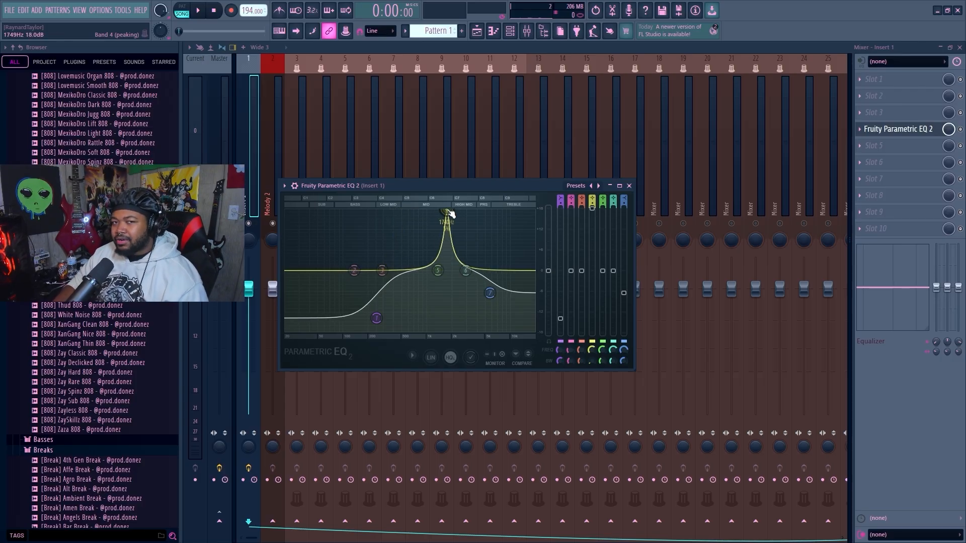
{"action": "key", "text": "space"}
{"action": "left_click_drag", "start_coordinate": [448, 213], "coordinate": [429, 212]}
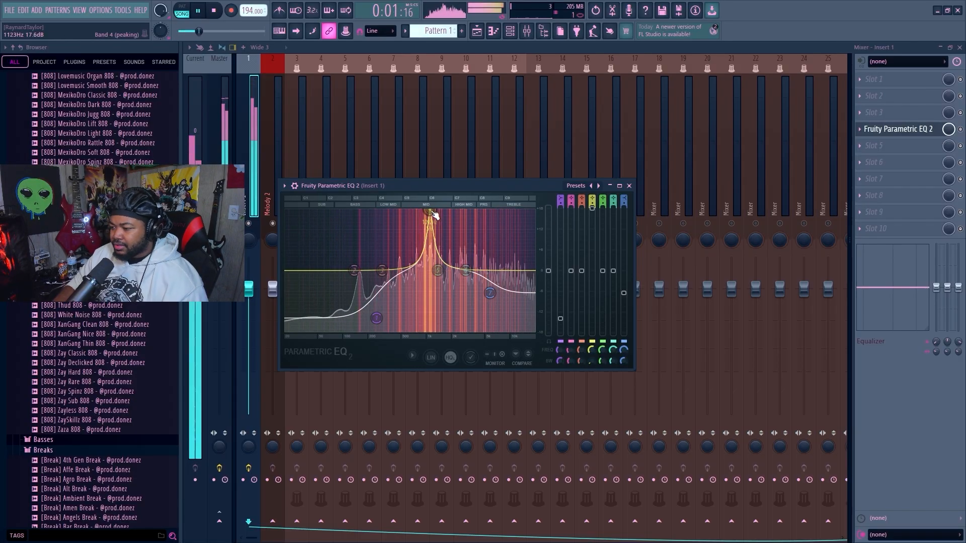
{"action": "key", "text": "space"}
{"action": "left_click_drag", "start_coordinate": [592, 209], "coordinate": [592, 224]}
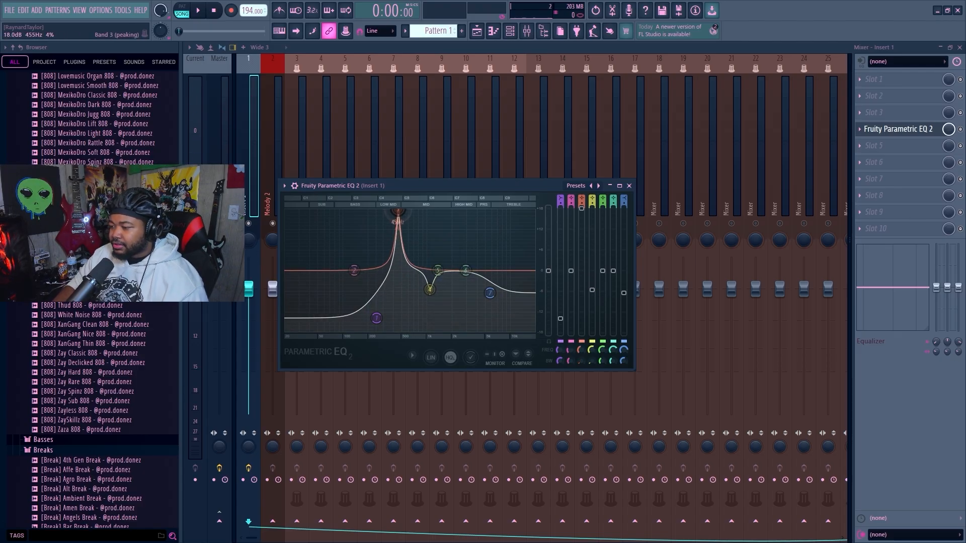
Step: Sweep the boosted narrow band 3 just above 455 Hz, turn it down into a cut, and close the EQ
{"action": "key", "text": "space"}
{"action": "mouse_move", "coordinate": [398, 211]}
{"action": "left_mouse_down"}
{"action": "mouse_move", "coordinate": [421, 211]}
{"action": "mouse_move", "coordinate": [400, 211]}
{"action": "left_mouse_up"}
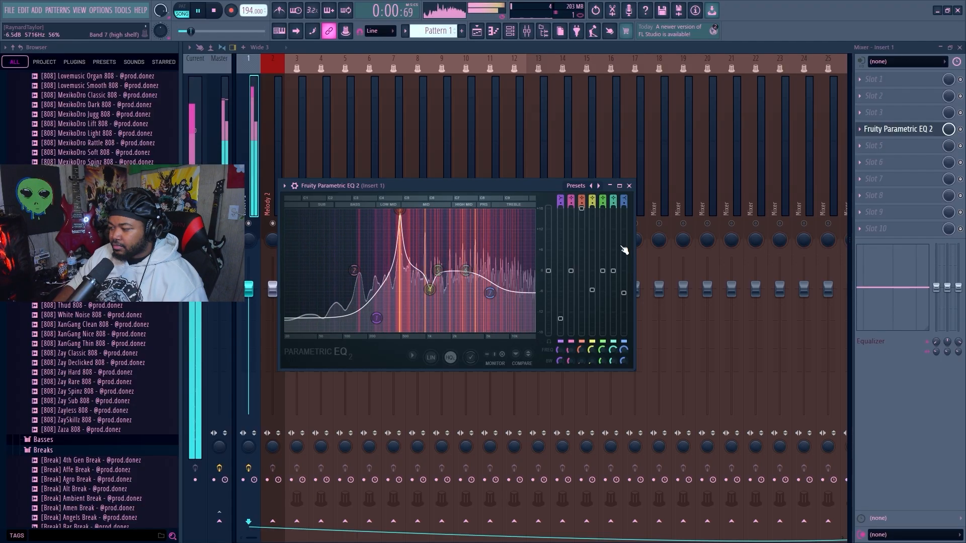
{"action": "left_click_drag", "start_coordinate": [582, 209], "coordinate": [582, 288]}
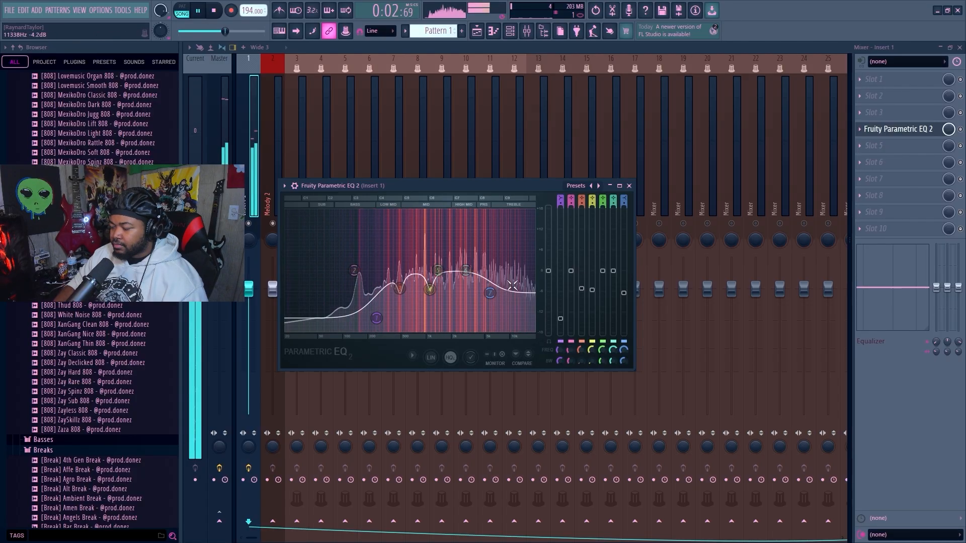
{"action": "key", "text": "space"}
{"action": "left_click", "coordinate": [629, 185]}
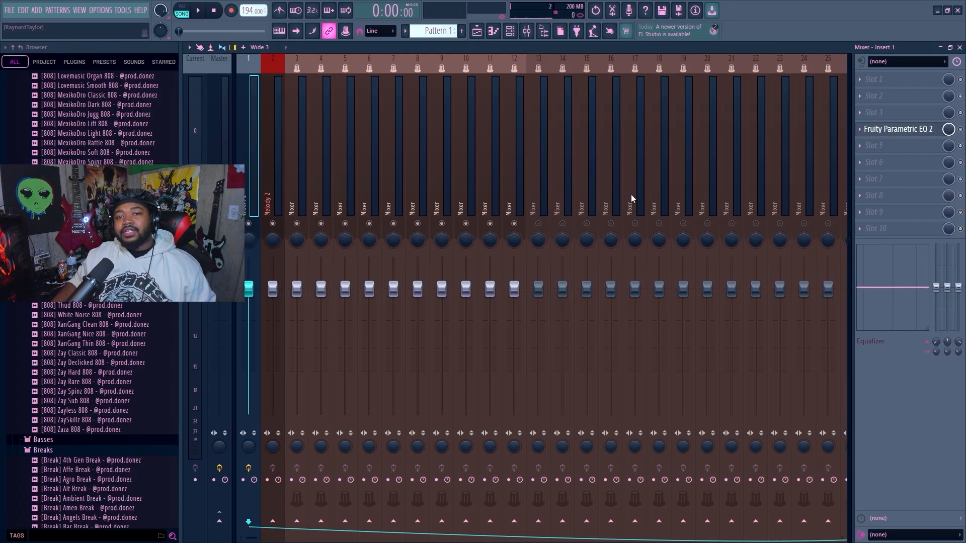
Step: Review the sample's Fruity Parametric EQ 2 curve, close it, and add Fruity Reeverb in slot 6 of Insert 1
{"action": "left_click", "coordinate": [898, 129]}
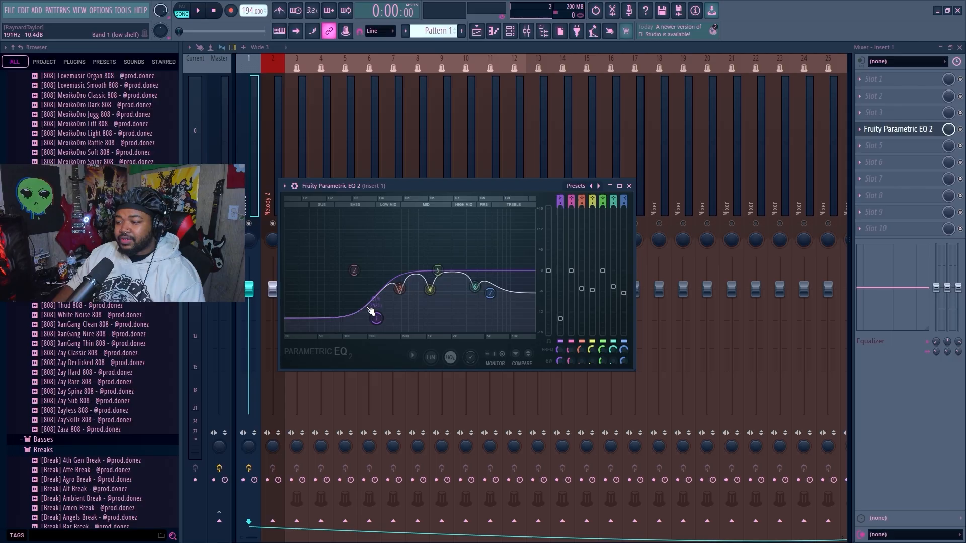
{"action": "left_click", "coordinate": [629, 187]}
{"action": "left_click", "coordinate": [886, 170]}
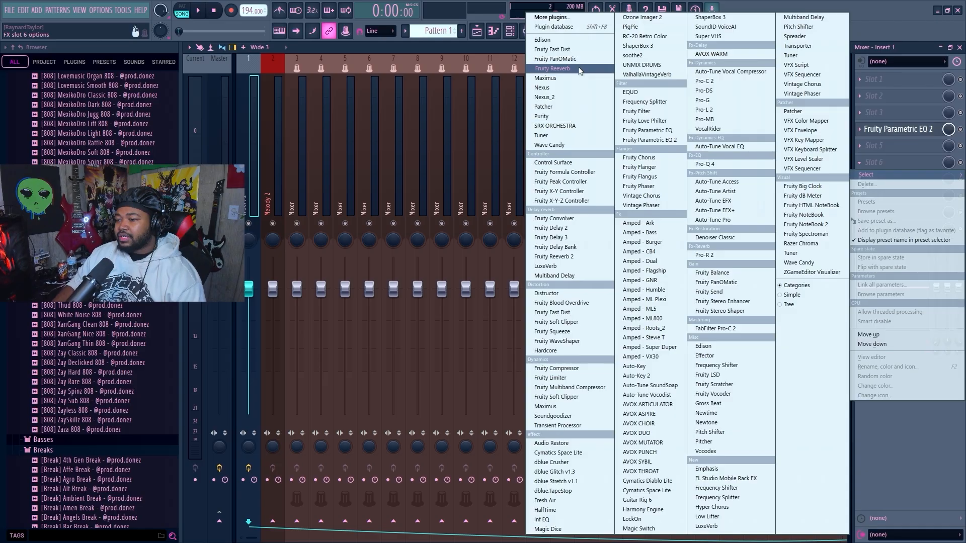
{"action": "left_click", "coordinate": [551, 69]}
{"action": "left_click_drag", "start_coordinate": [948, 167], "coordinate": [949, 186]}
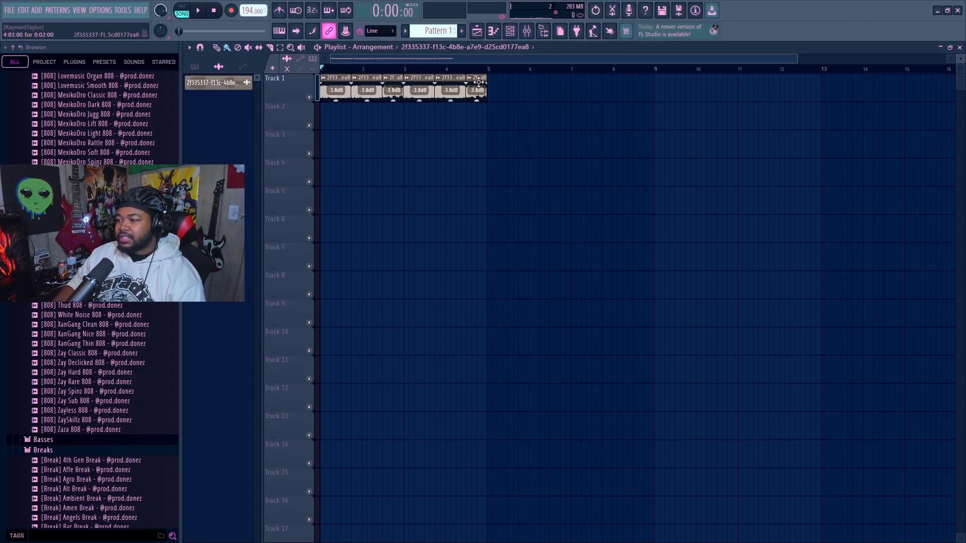
Step: Place a spare sample clip just past bar 8 and play the loop's end from bar 4 to audition the reverb
{"action": "left_click", "coordinate": [466, 68]}
{"action": "left_click", "coordinate": [629, 88]}
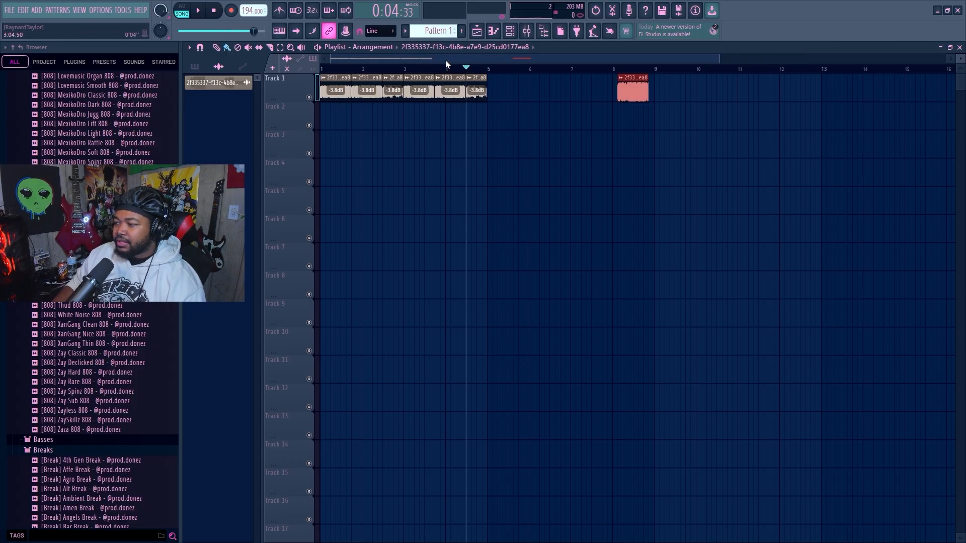
{"action": "left_click", "coordinate": [527, 30]}
{"action": "left_click", "coordinate": [489, 32]}
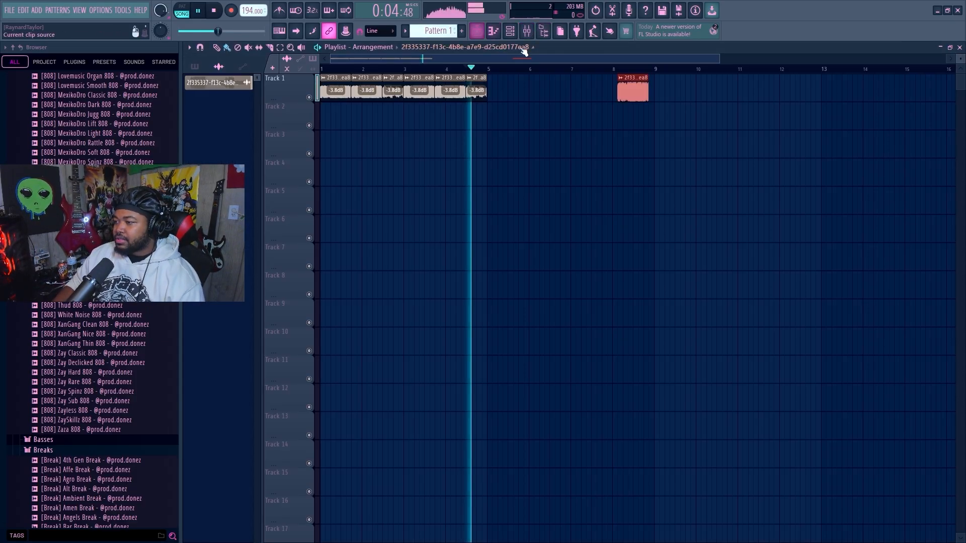
{"action": "left_click", "coordinate": [526, 34]}
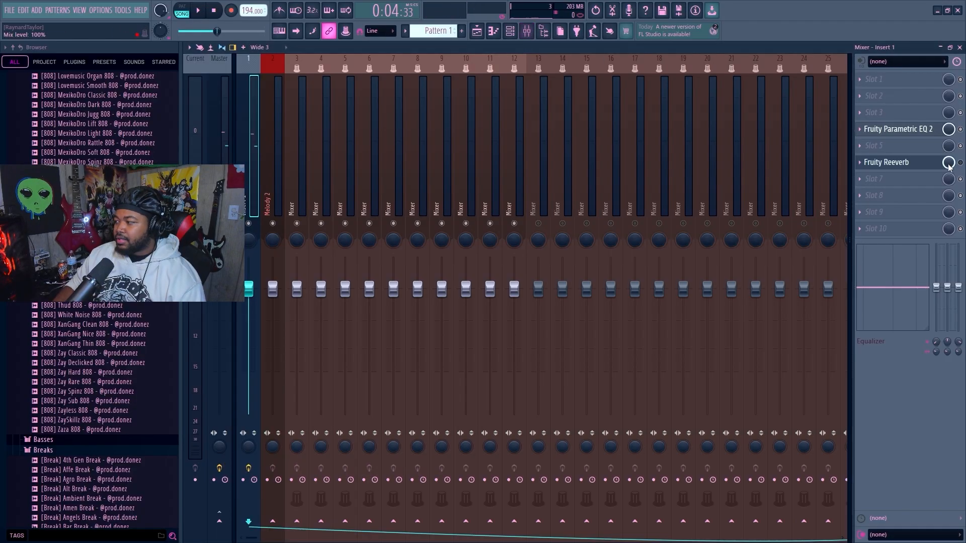
{"action": "left_click", "coordinate": [480, 33]}
{"action": "key", "text": "space"}
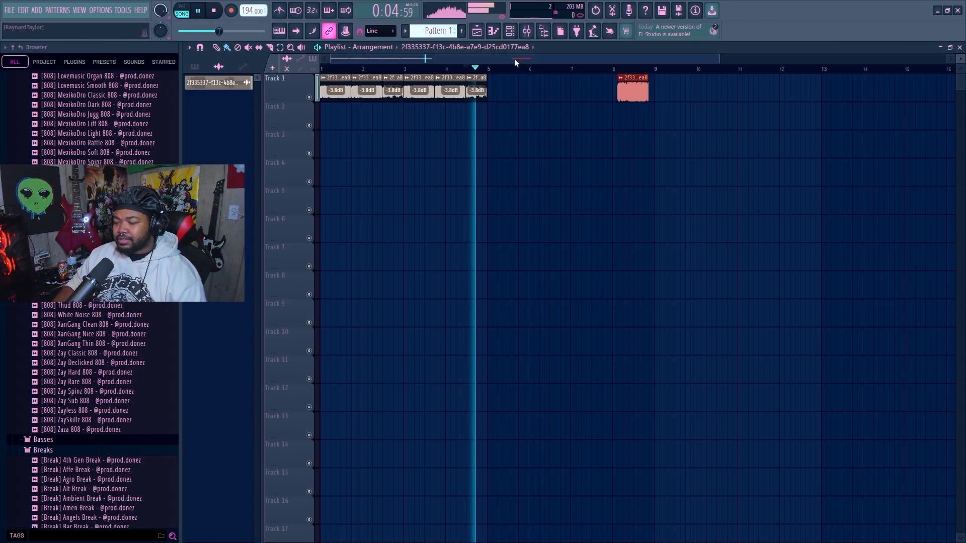
Step: Lower the Fruity Reeverb mix level on Insert 1 to about 13% and check the reverb's settings
{"action": "left_click_drag", "start_coordinate": [948, 163], "coordinate": [949, 192]}
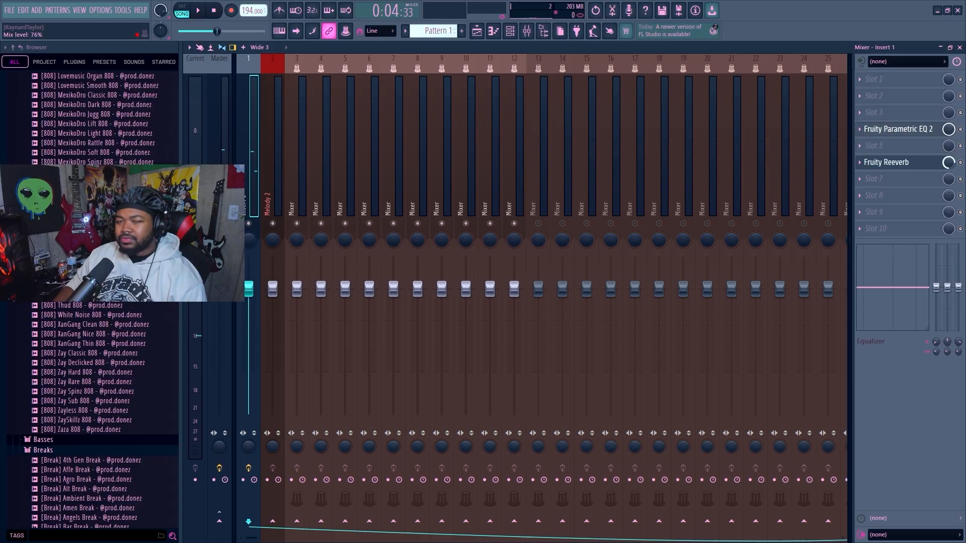
{"action": "left_click", "coordinate": [901, 162]}
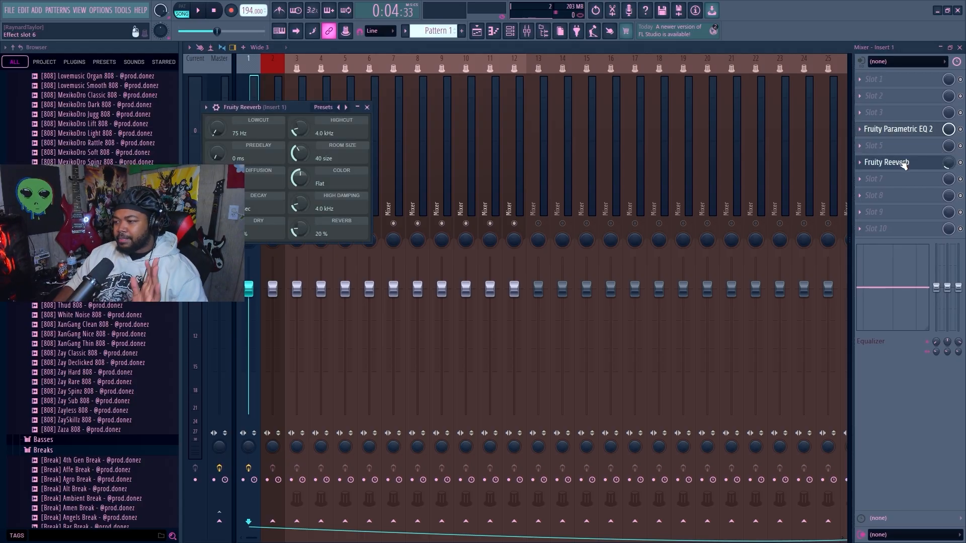
{"action": "left_click", "coordinate": [367, 104]}
{"action": "right_click", "coordinate": [946, 167]}
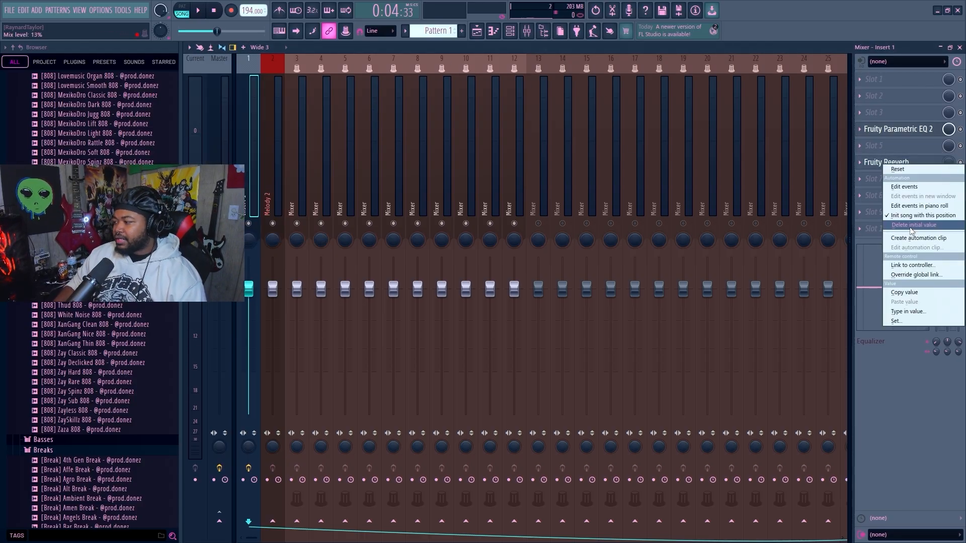
Step: Check the effect slots of Insert 1 once more and return to the playlist arrangement
{"action": "left_click", "coordinate": [483, 31]}
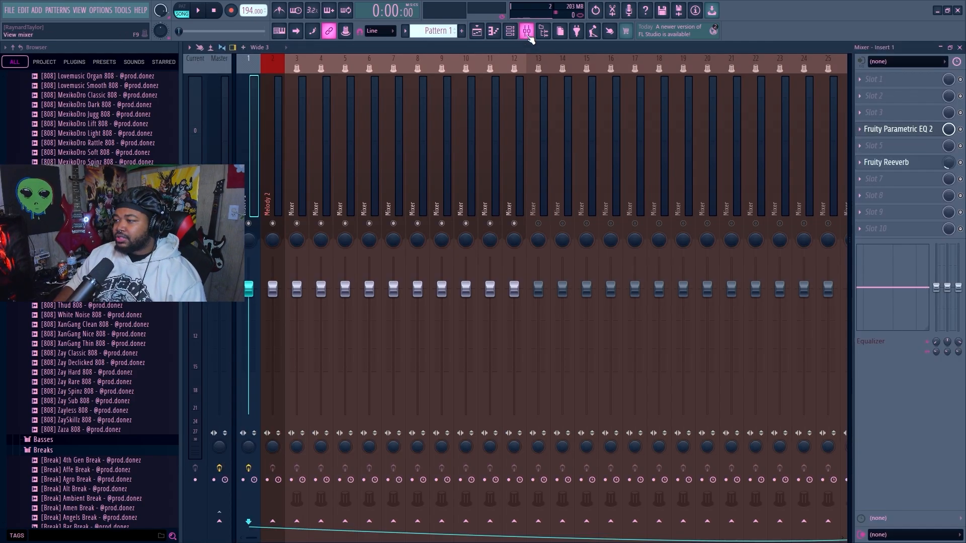
{"action": "left_click", "coordinate": [527, 33]}
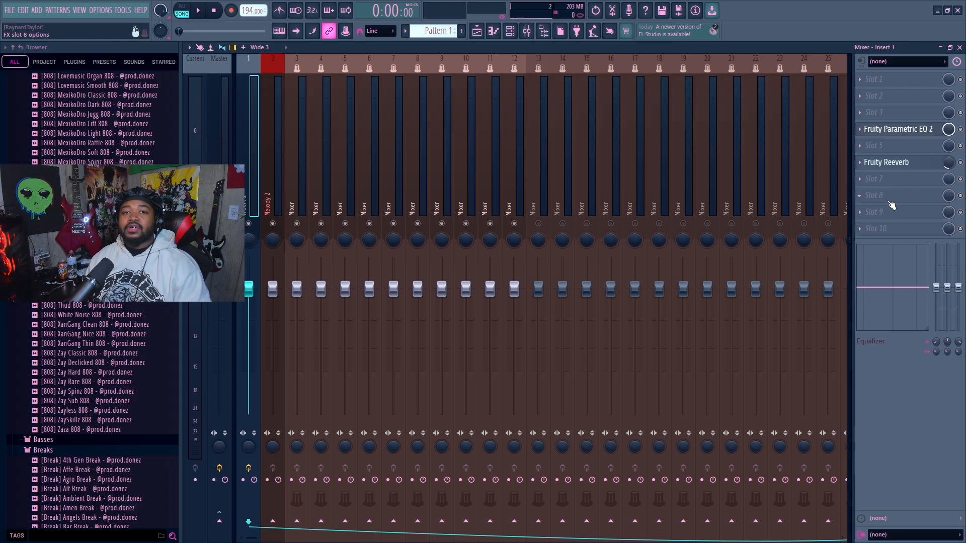
{"action": "left_click", "coordinate": [478, 32]}
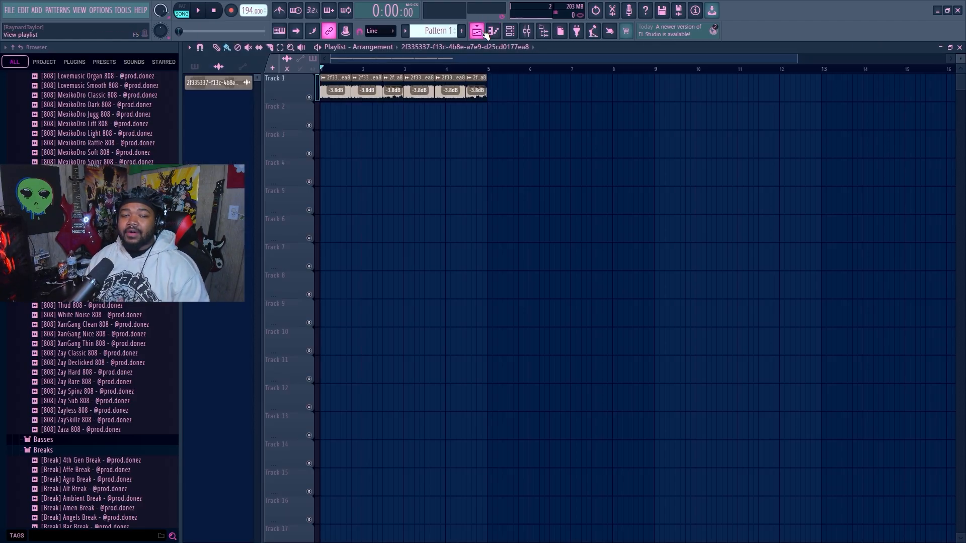